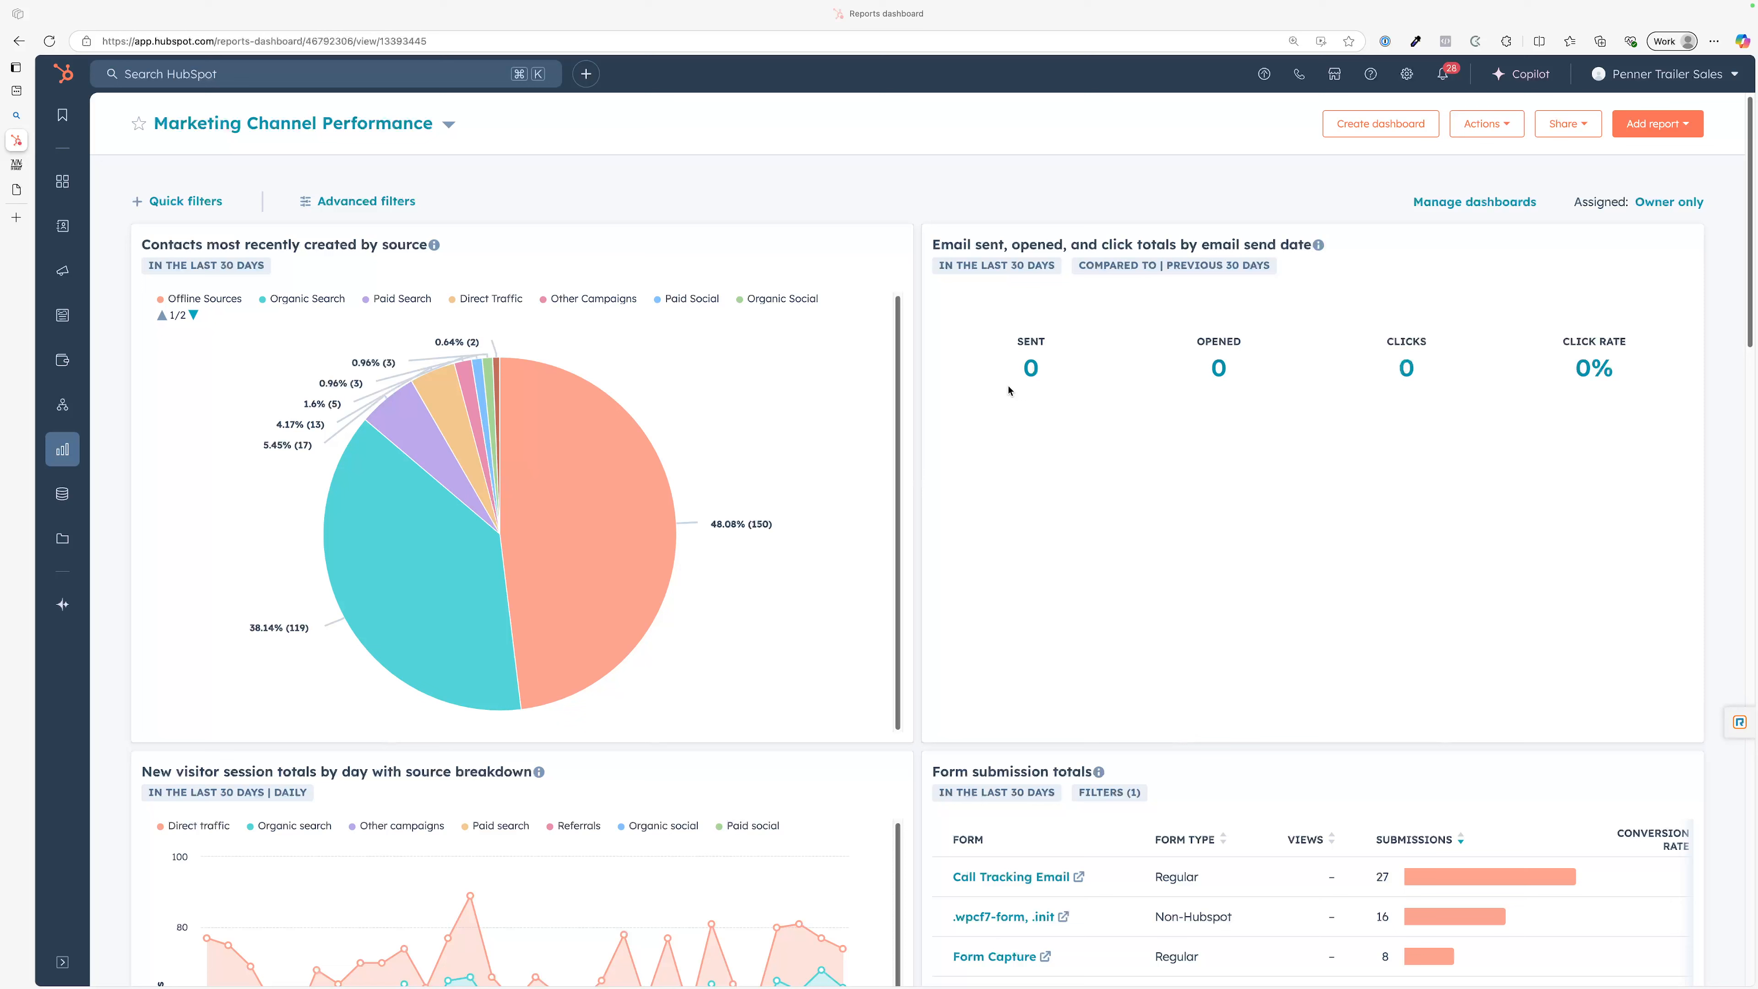
Step: Open the cookie consent banners for pennertrailersales.com in the account's Privacy & Consent settings
left_click(1407, 74)
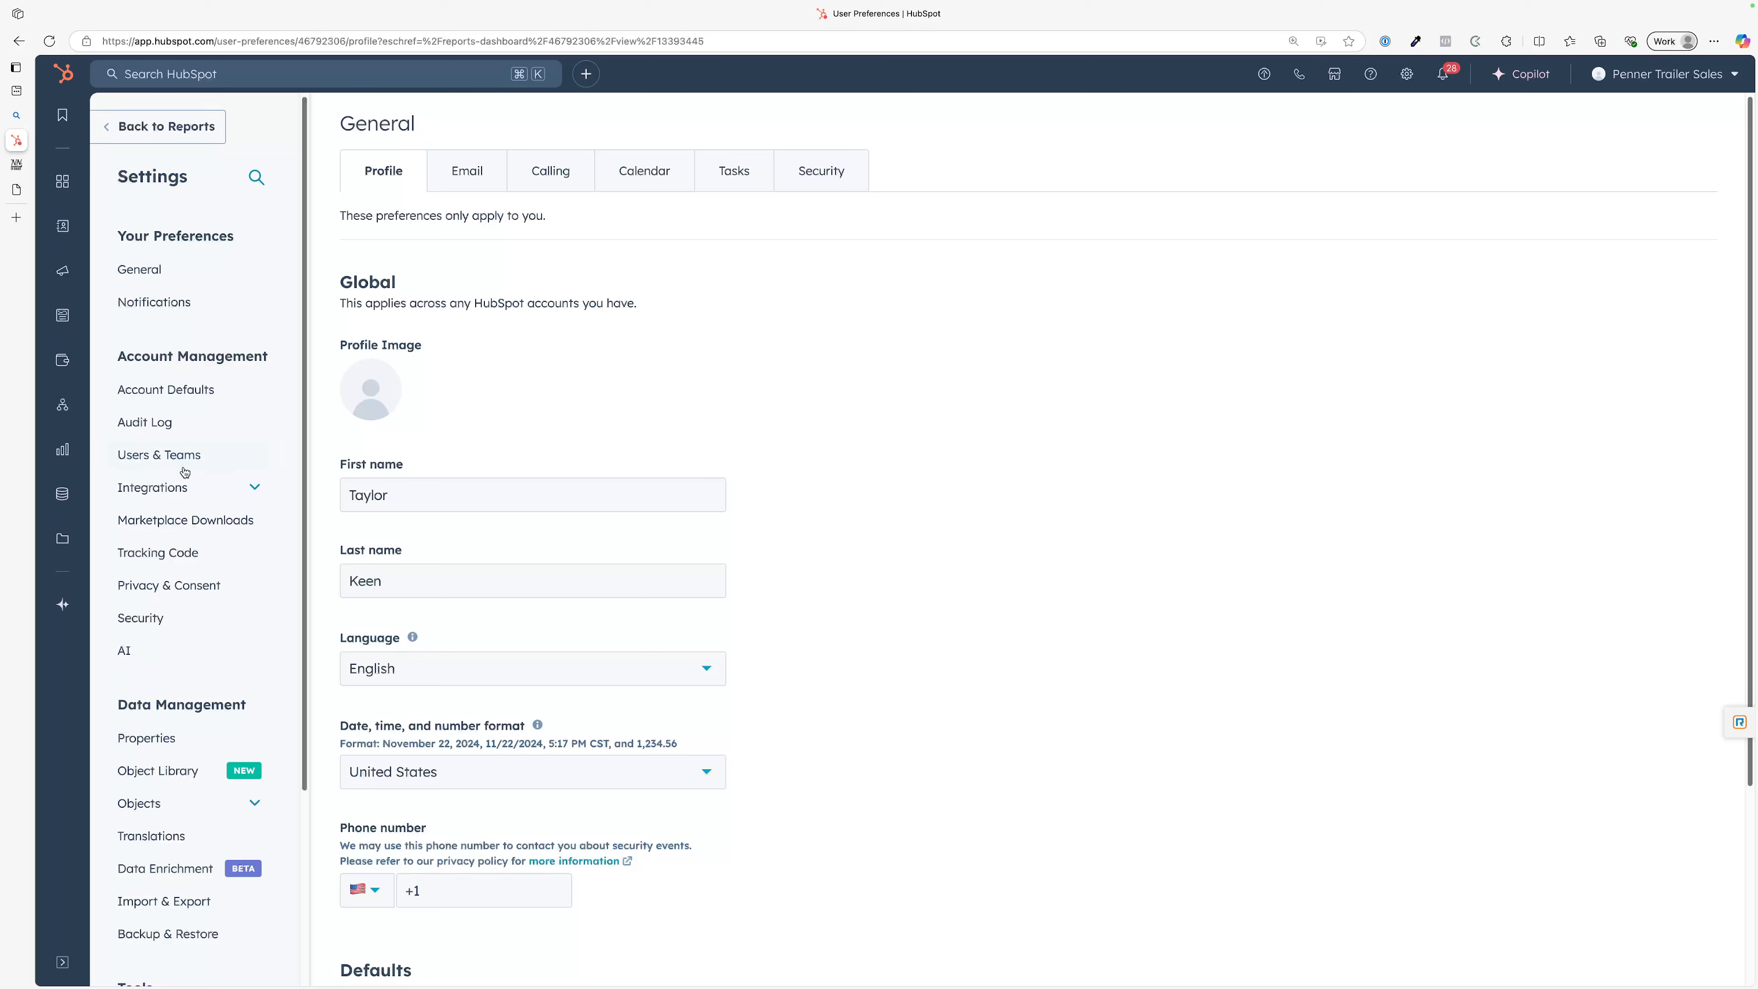
left_click(210, 598)
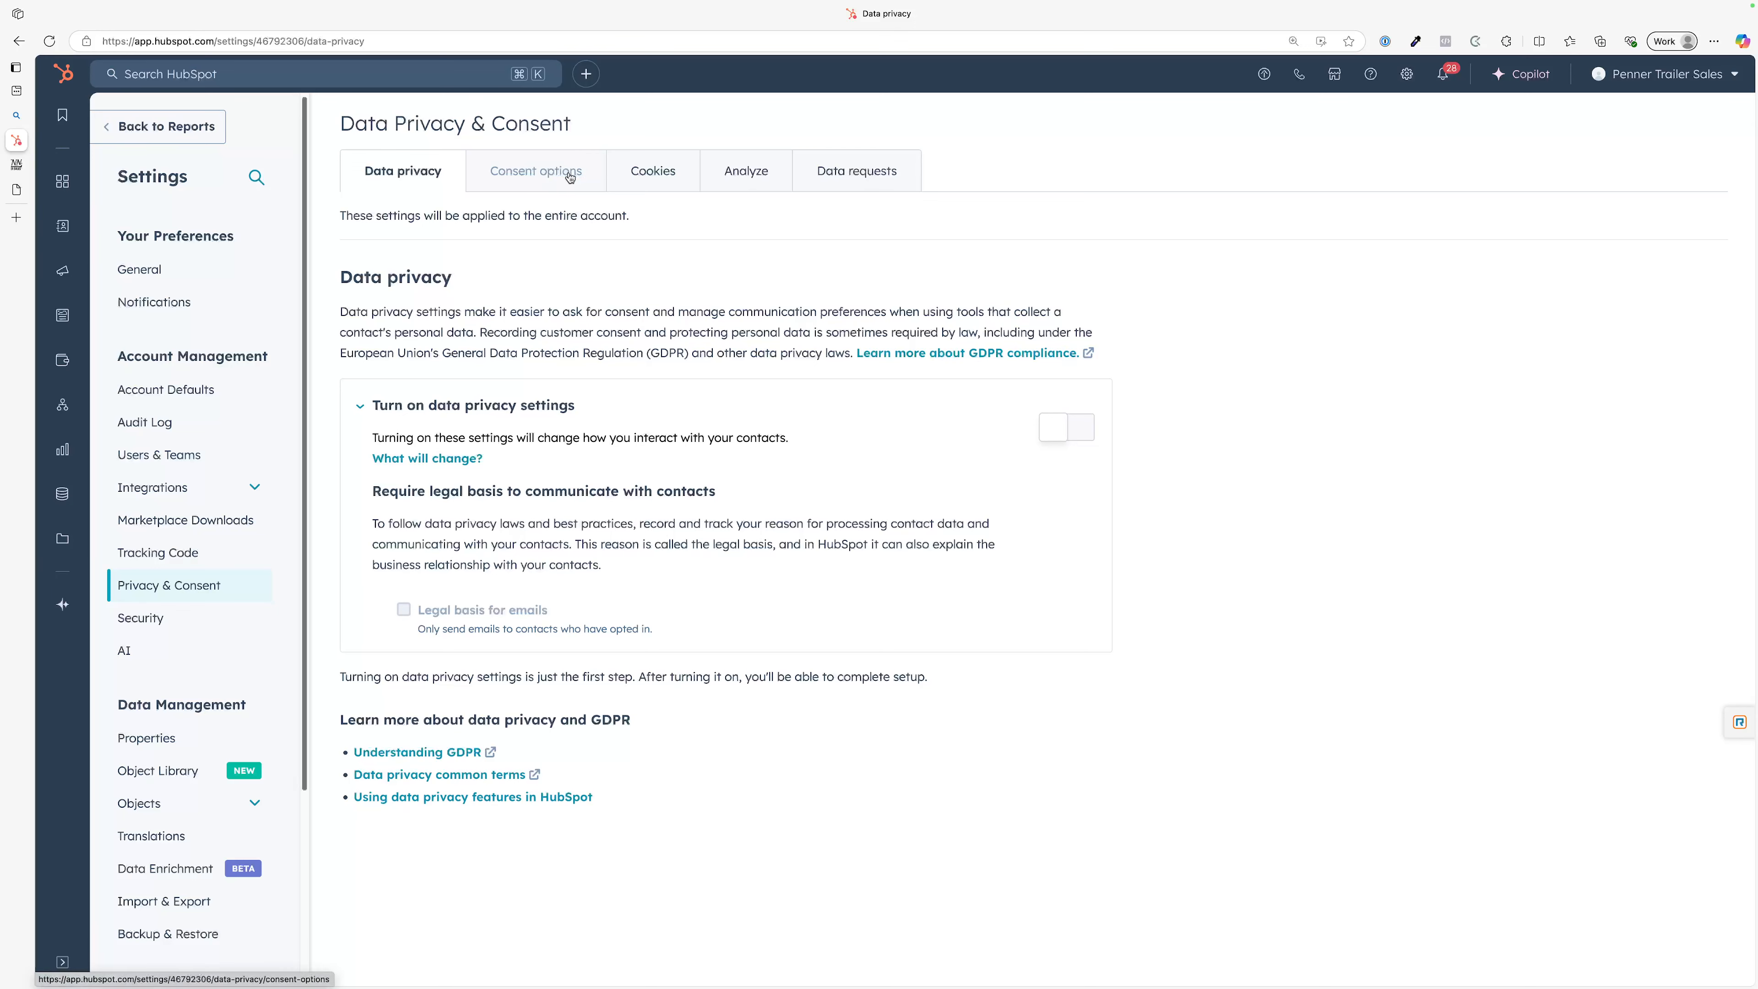
left_click(670, 187)
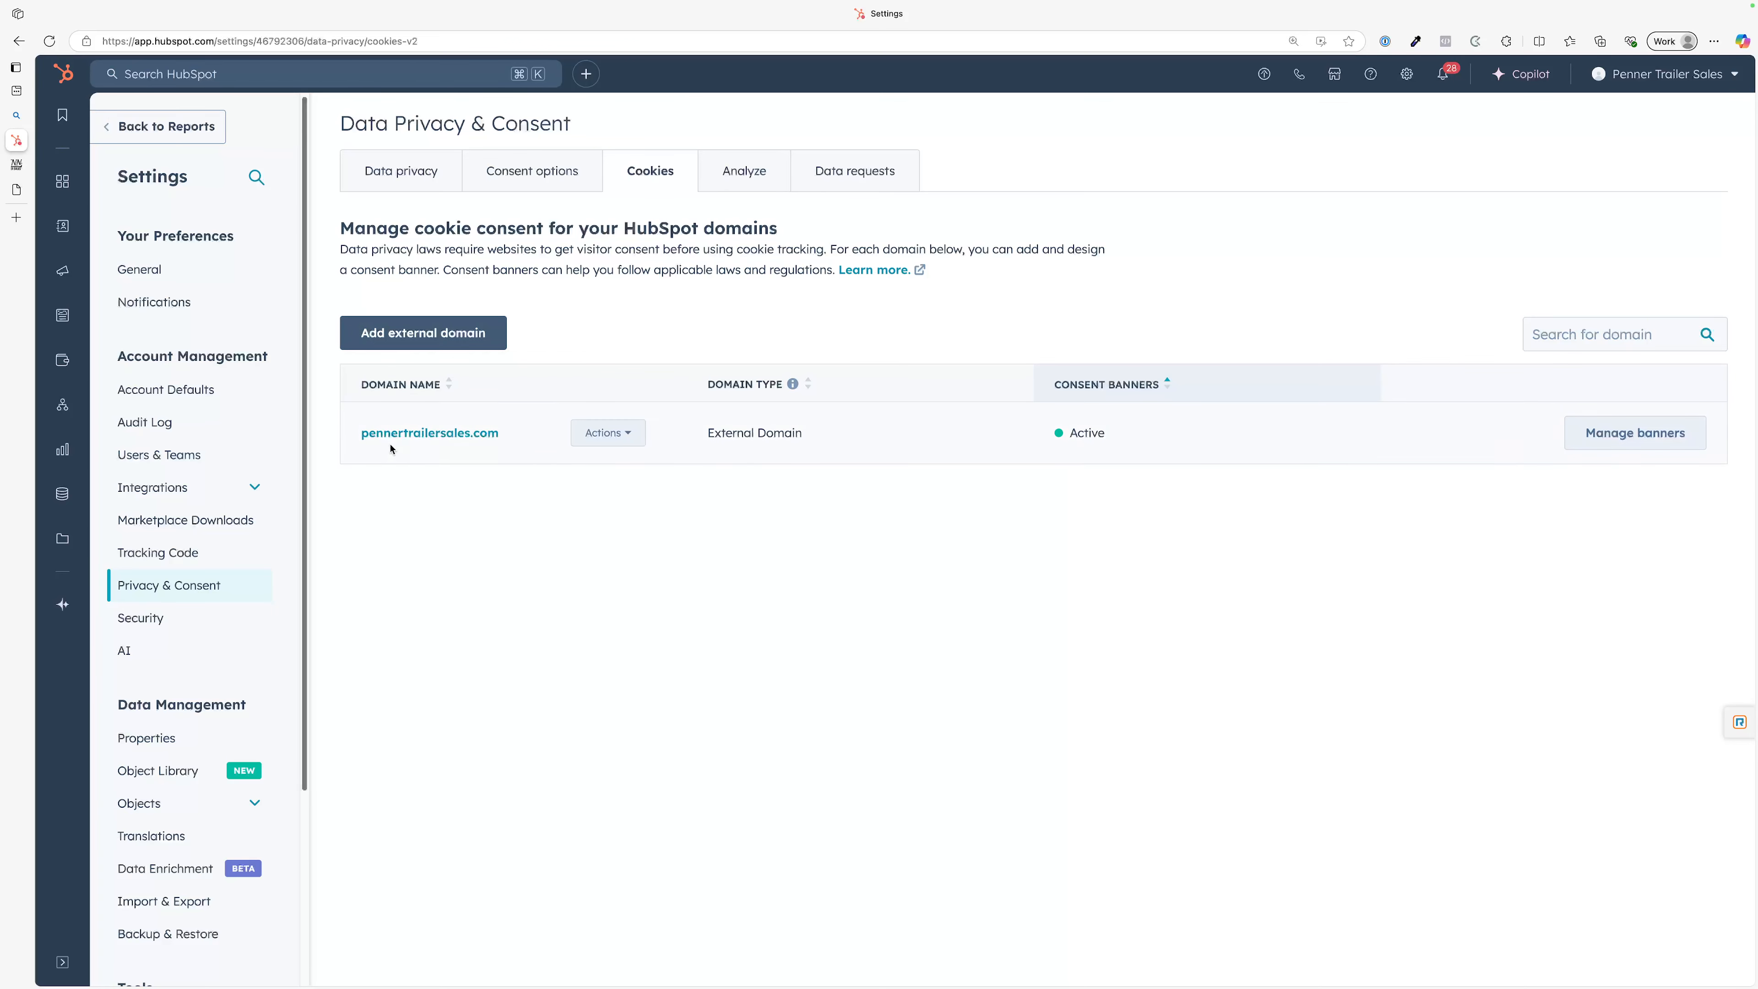
left_click(420, 434)
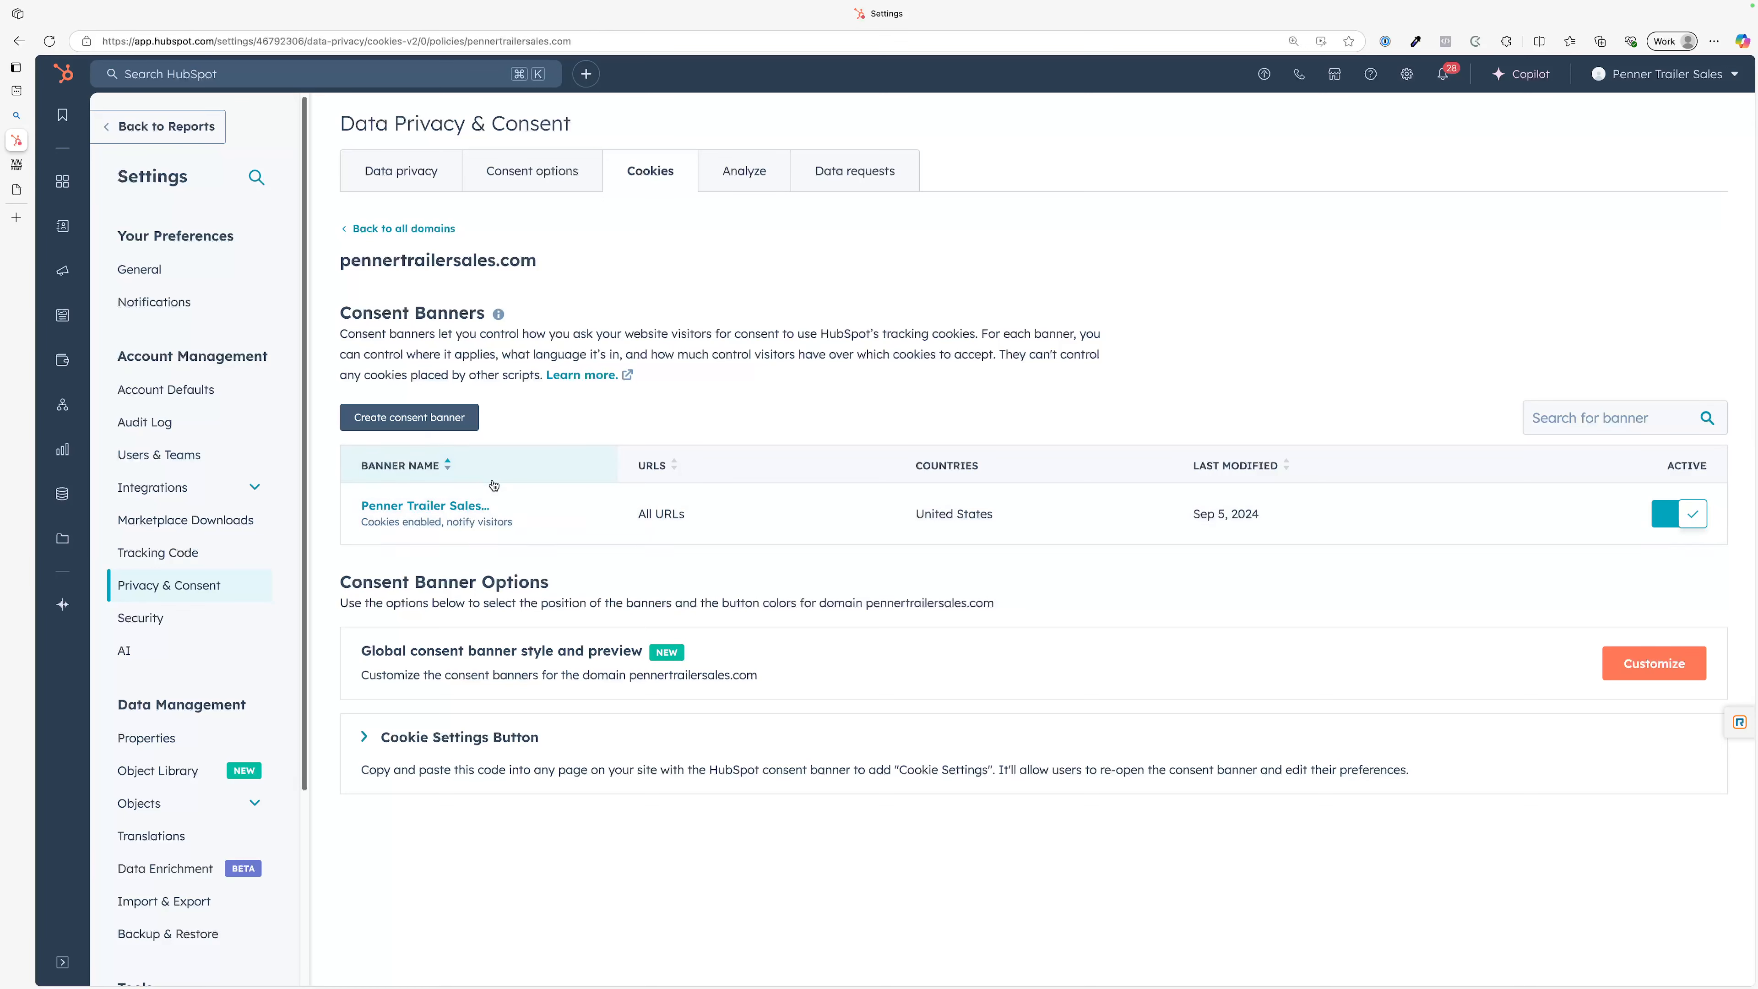
Step: Open the Penner Trailer Sales cookie consent banner for editing and review its configuration, including the advanced cookie banner settings
left_click(539, 513)
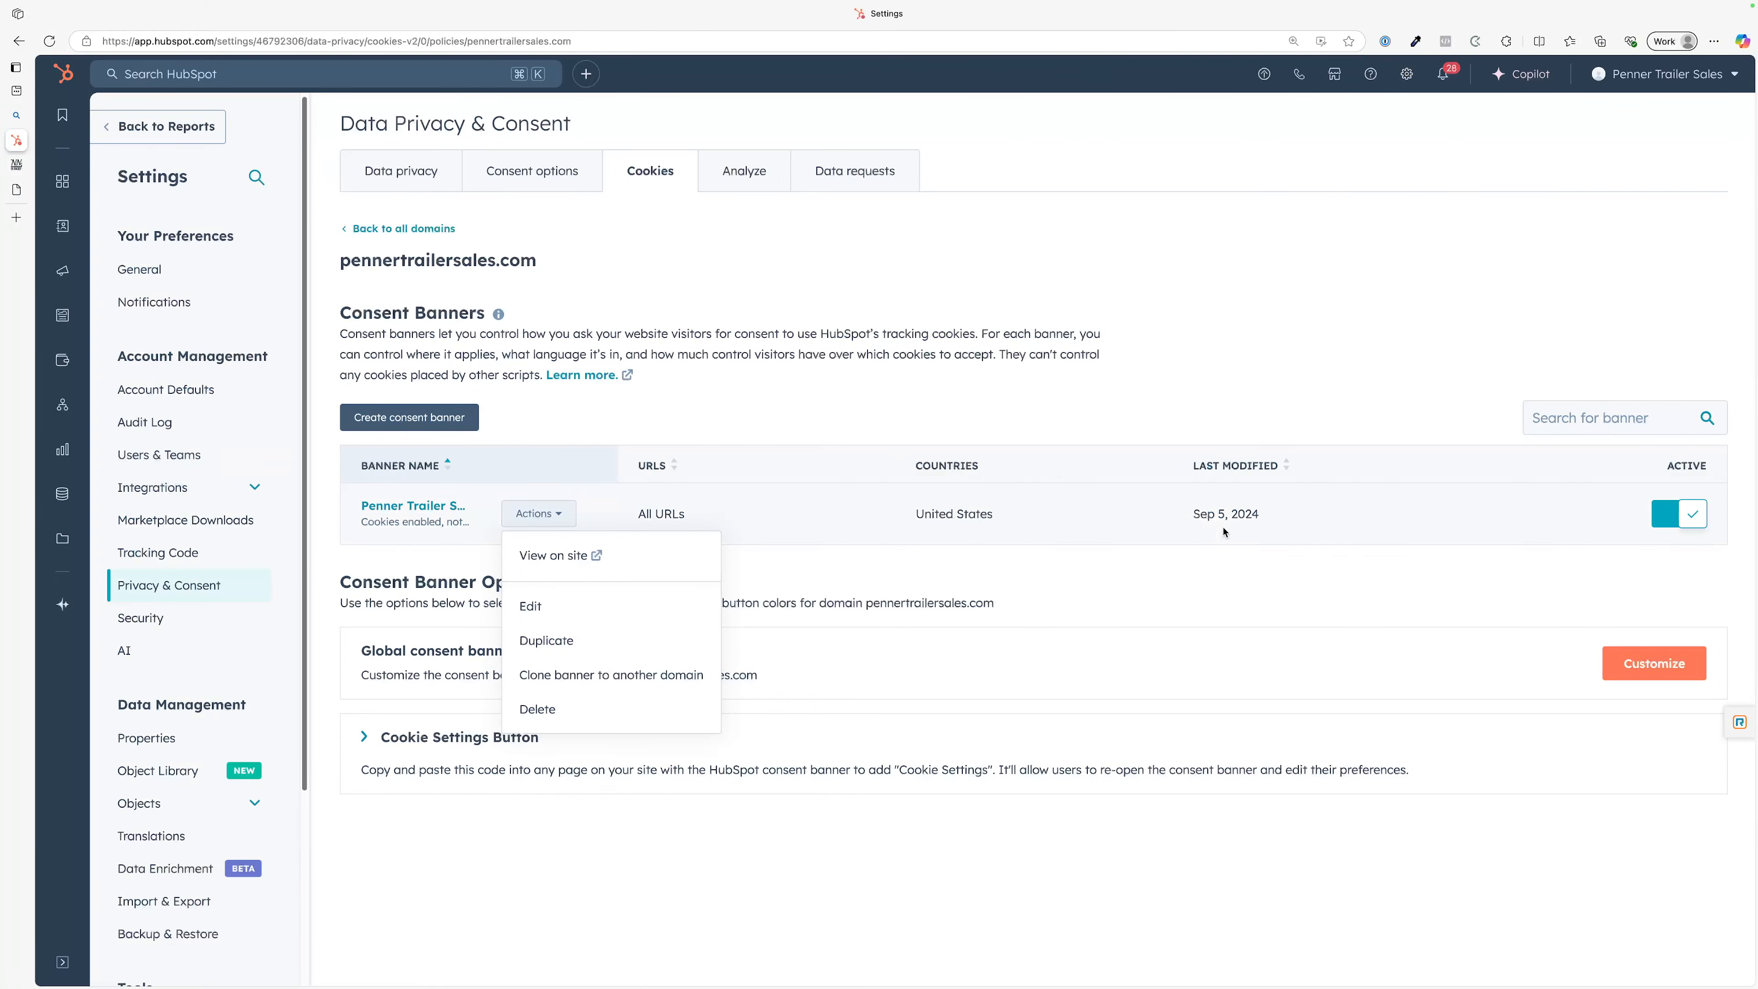
left_click(539, 513)
left_click(539, 514)
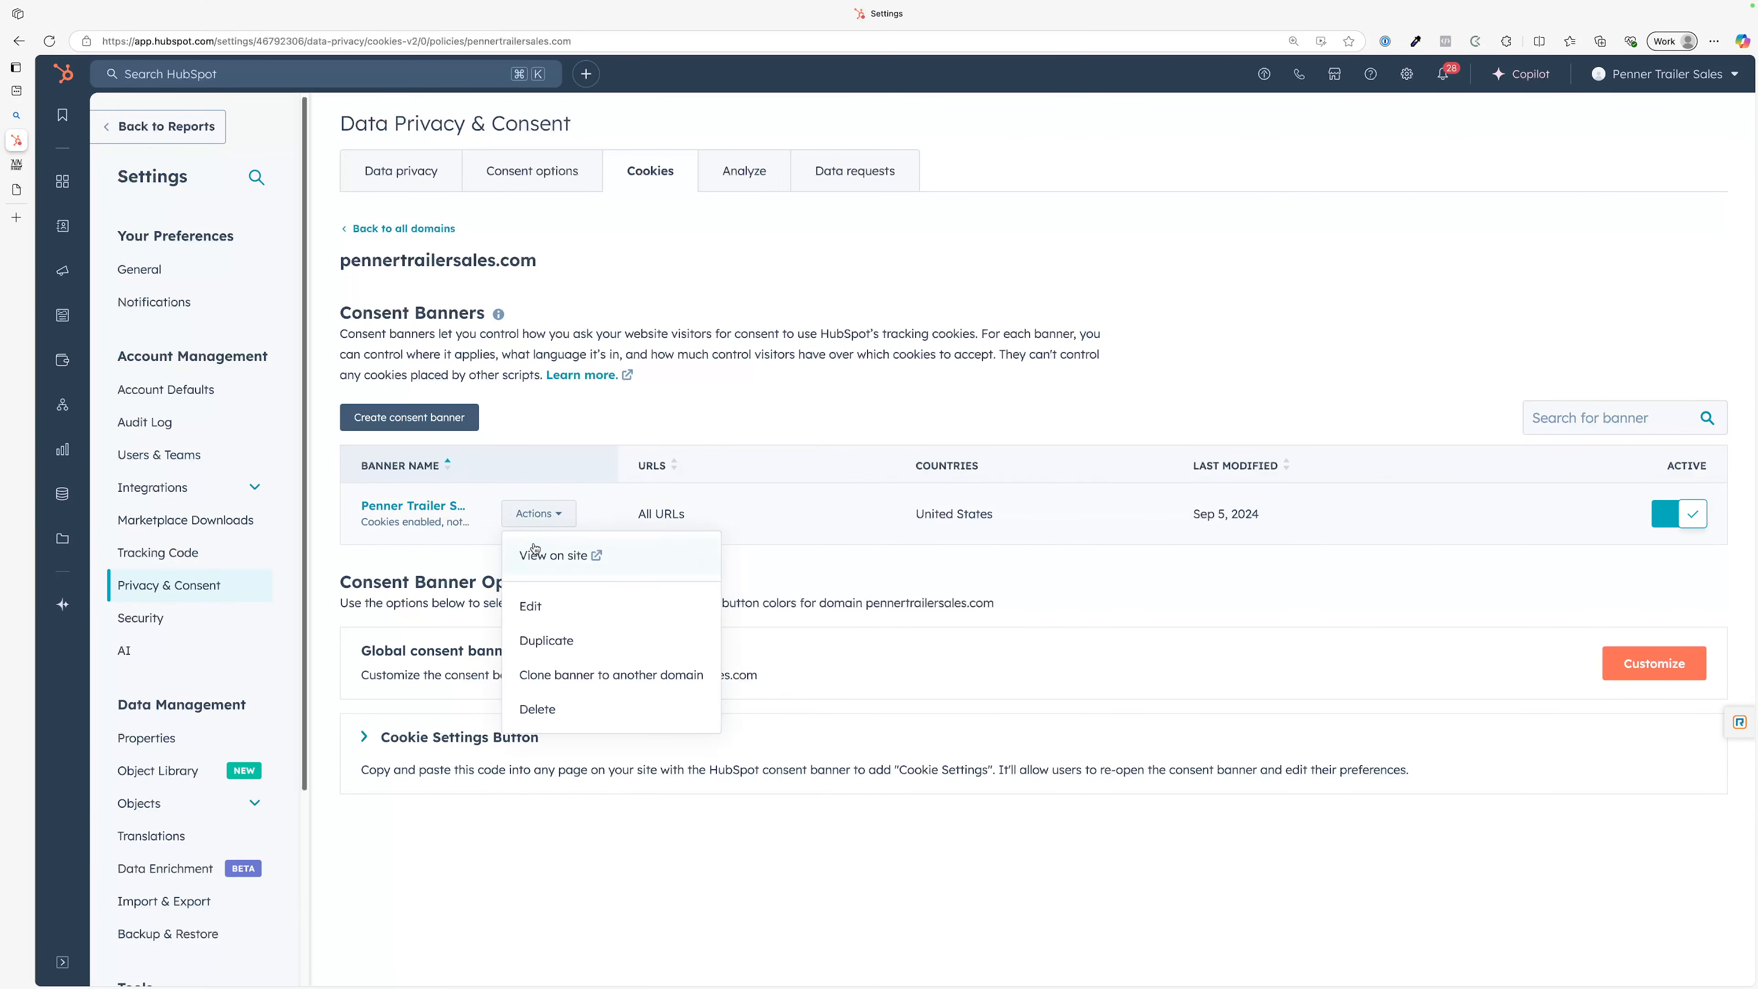
left_click(539, 608)
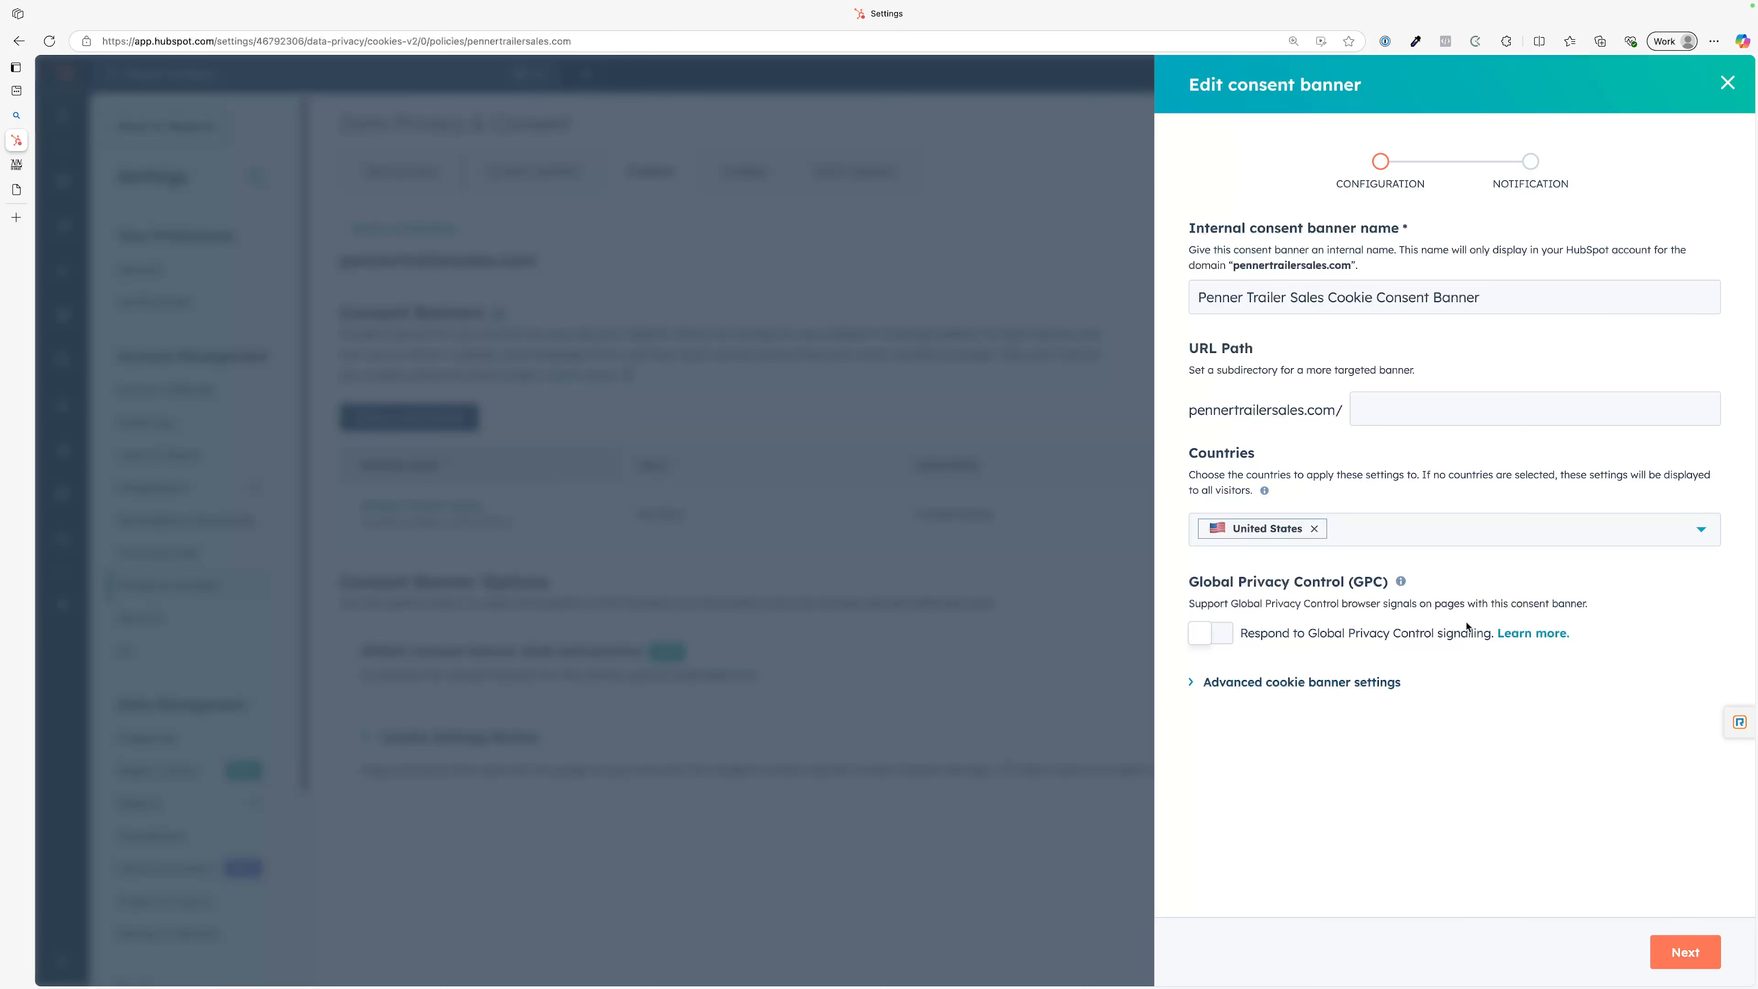
mouse_move(1403, 585)
left_click(1310, 684)
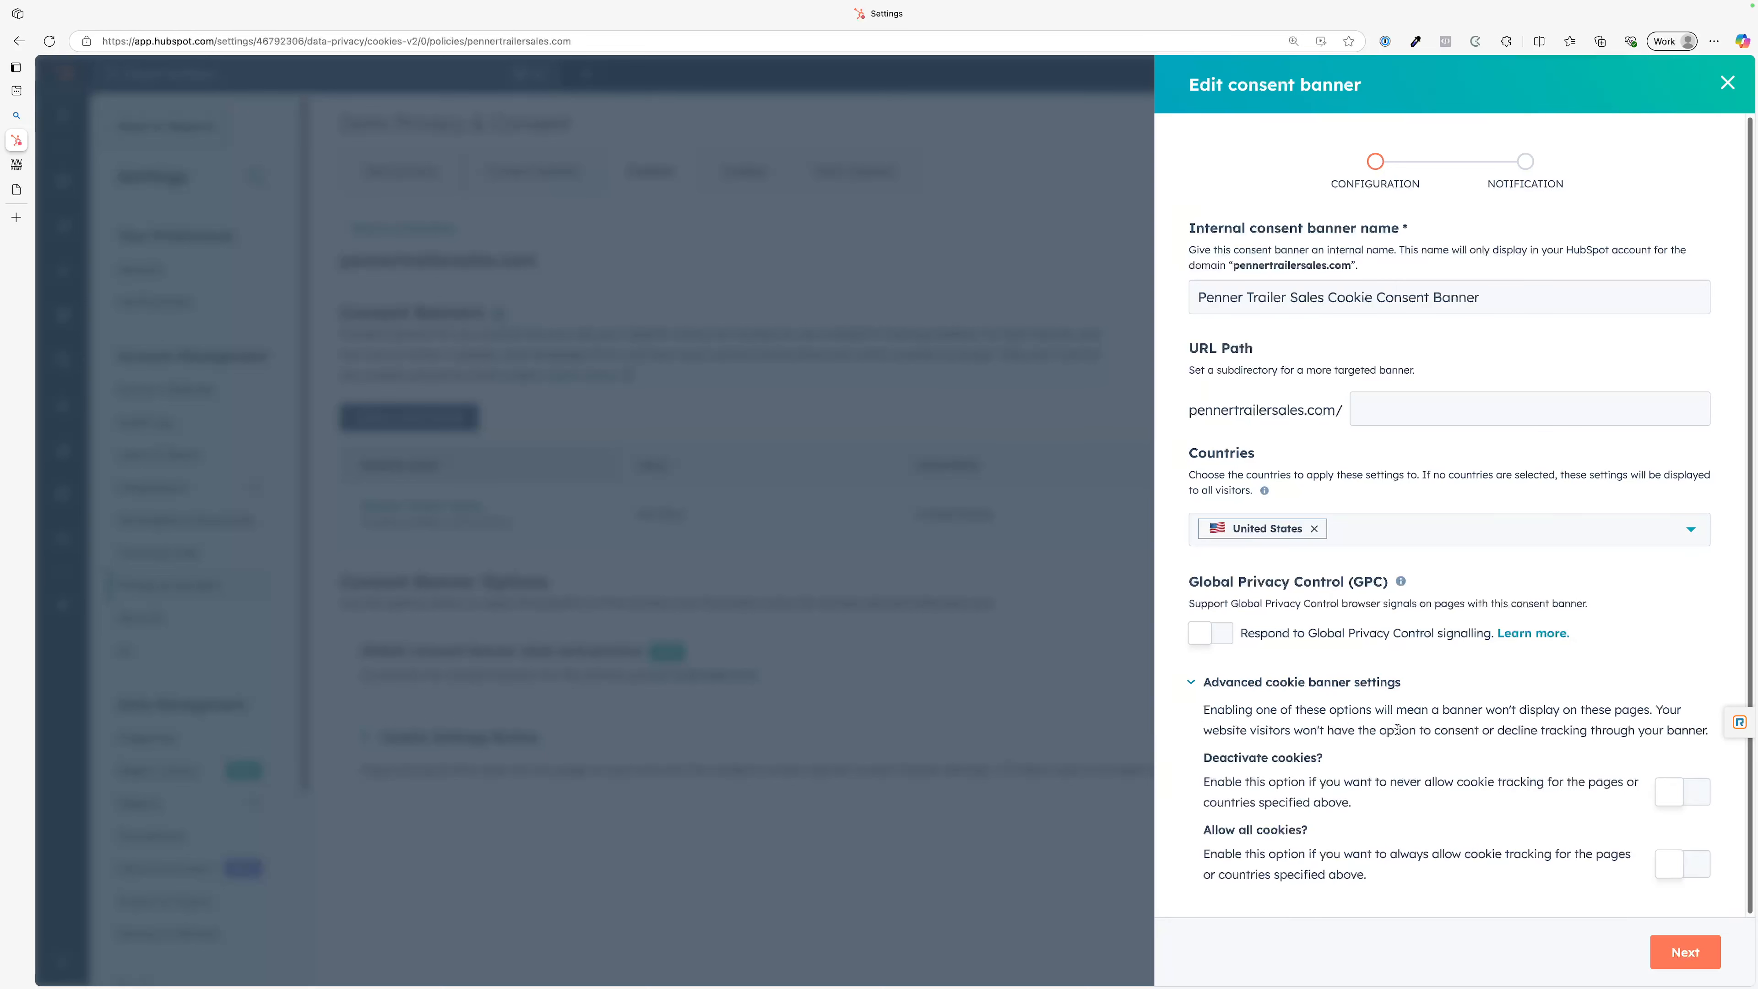
scroll(1337, 726, "down", 1)
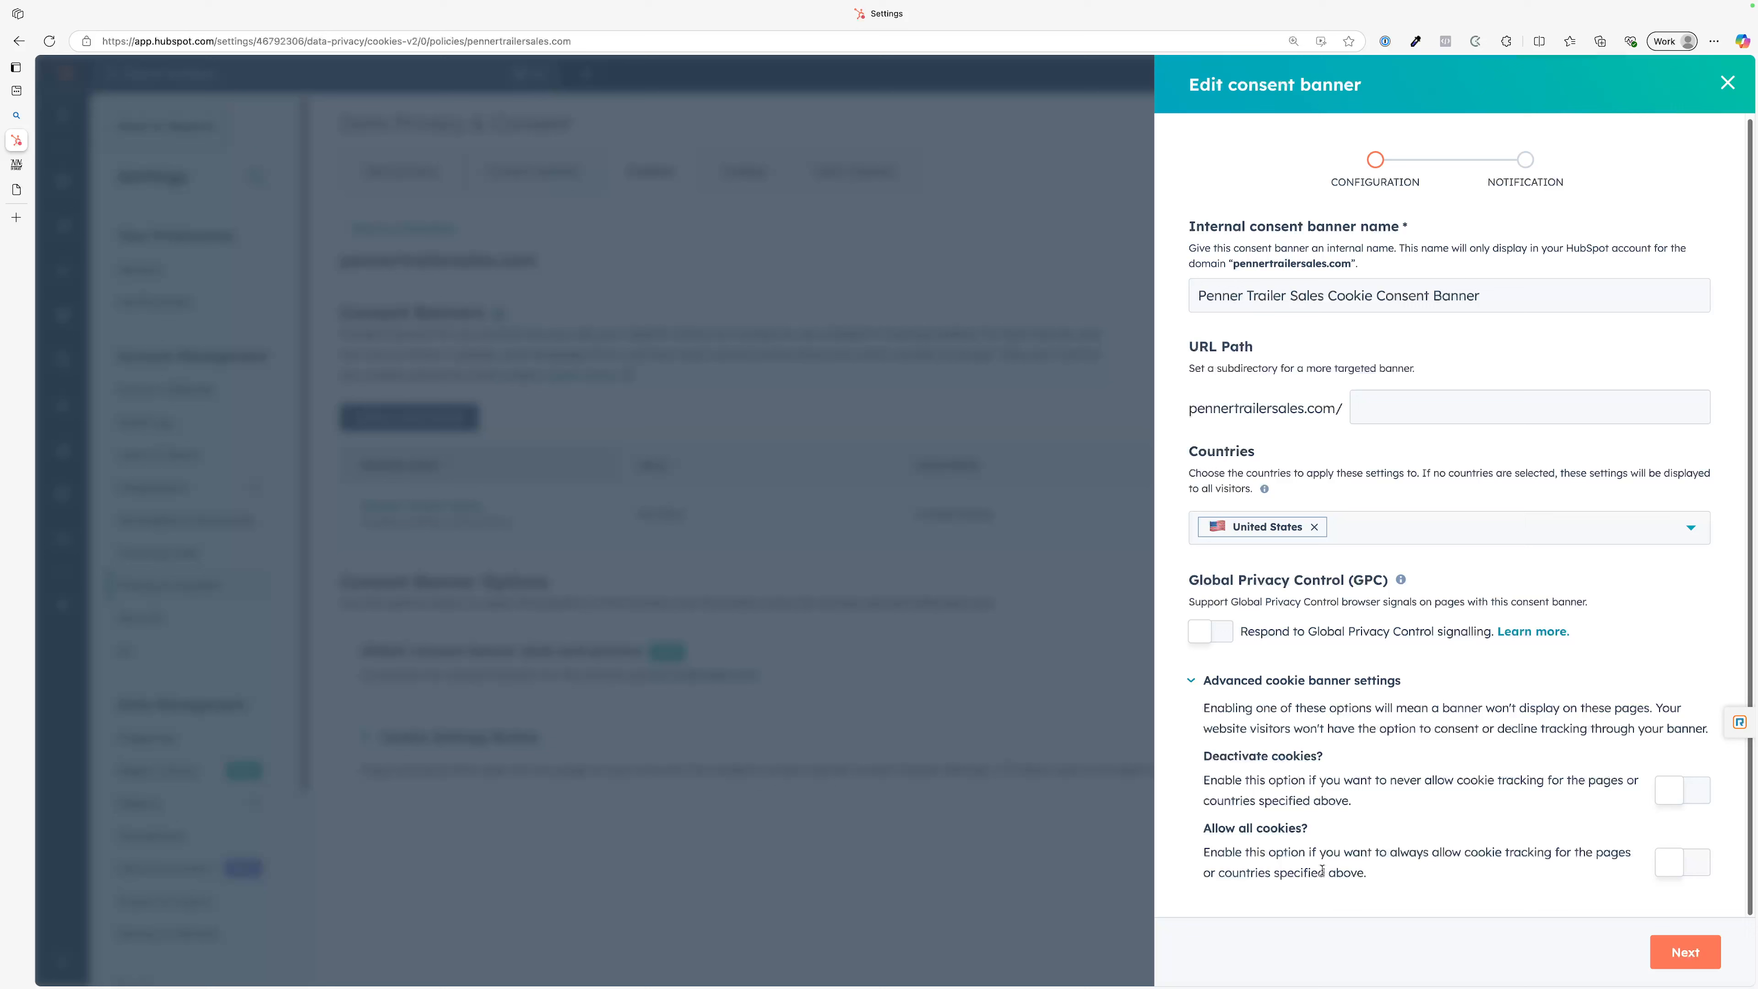
scroll(1357, 888, "up", 1)
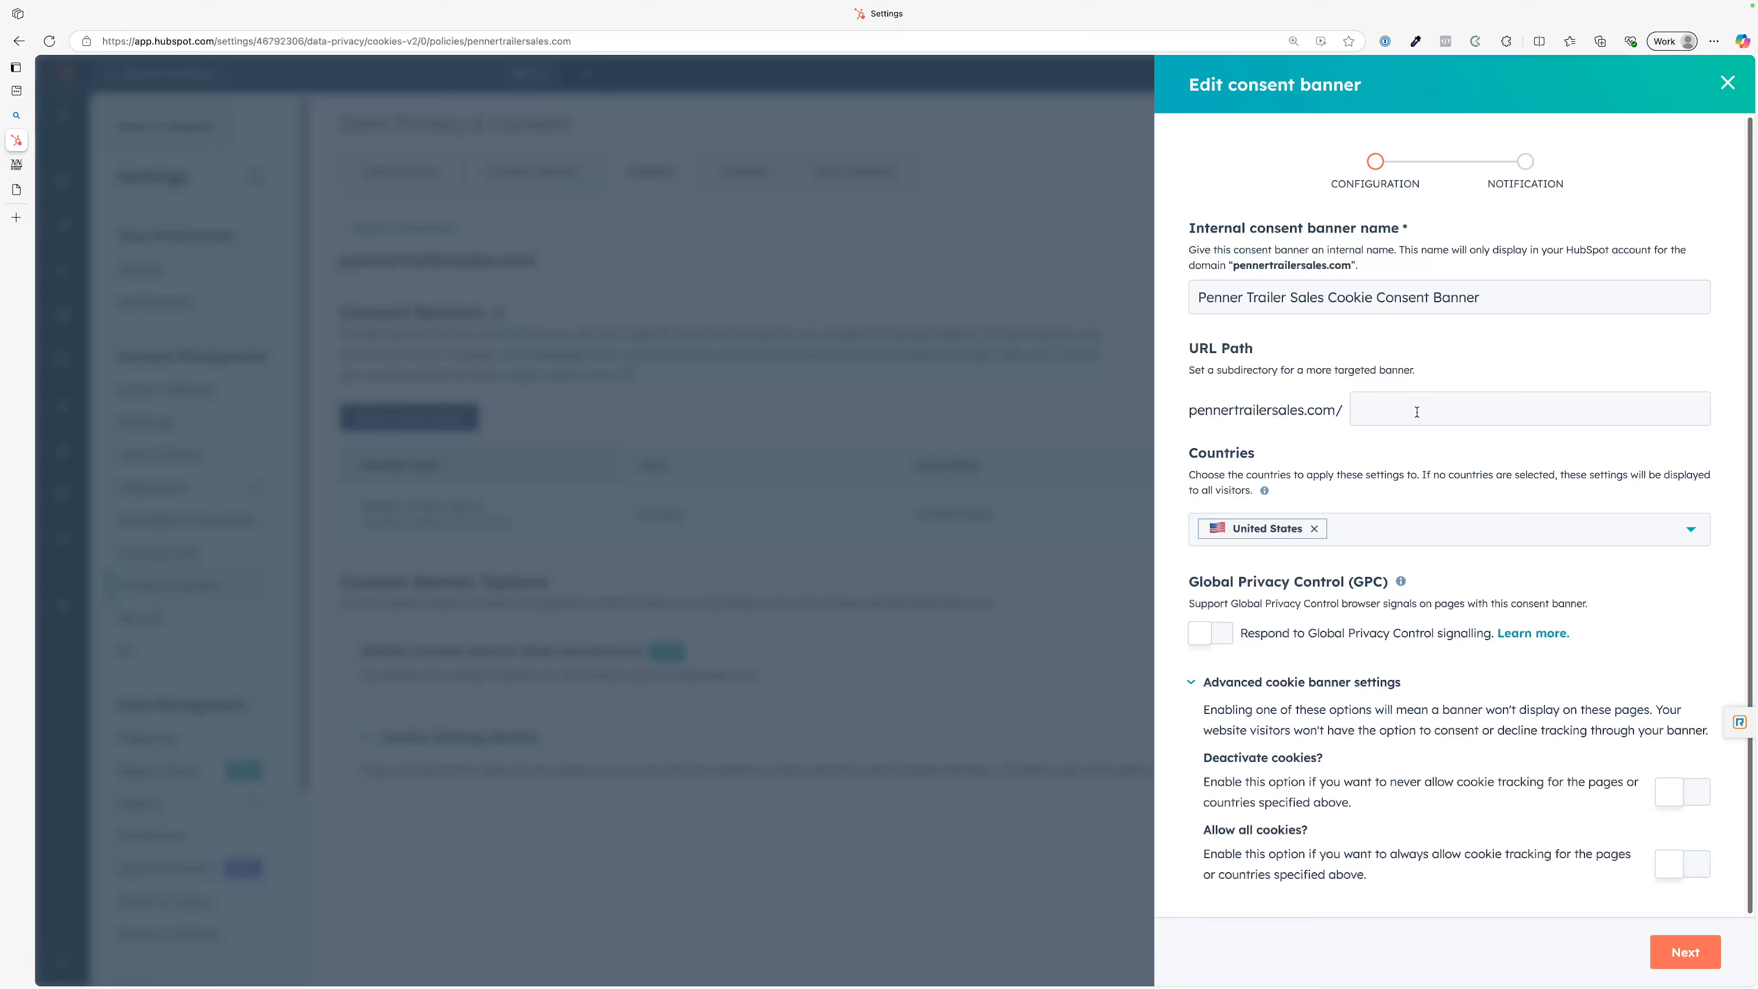
Step: Look through the countries the consent banner can apply to, from the European Union group to Zimbabwe, and close the editor without changes
left_click(1403, 534)
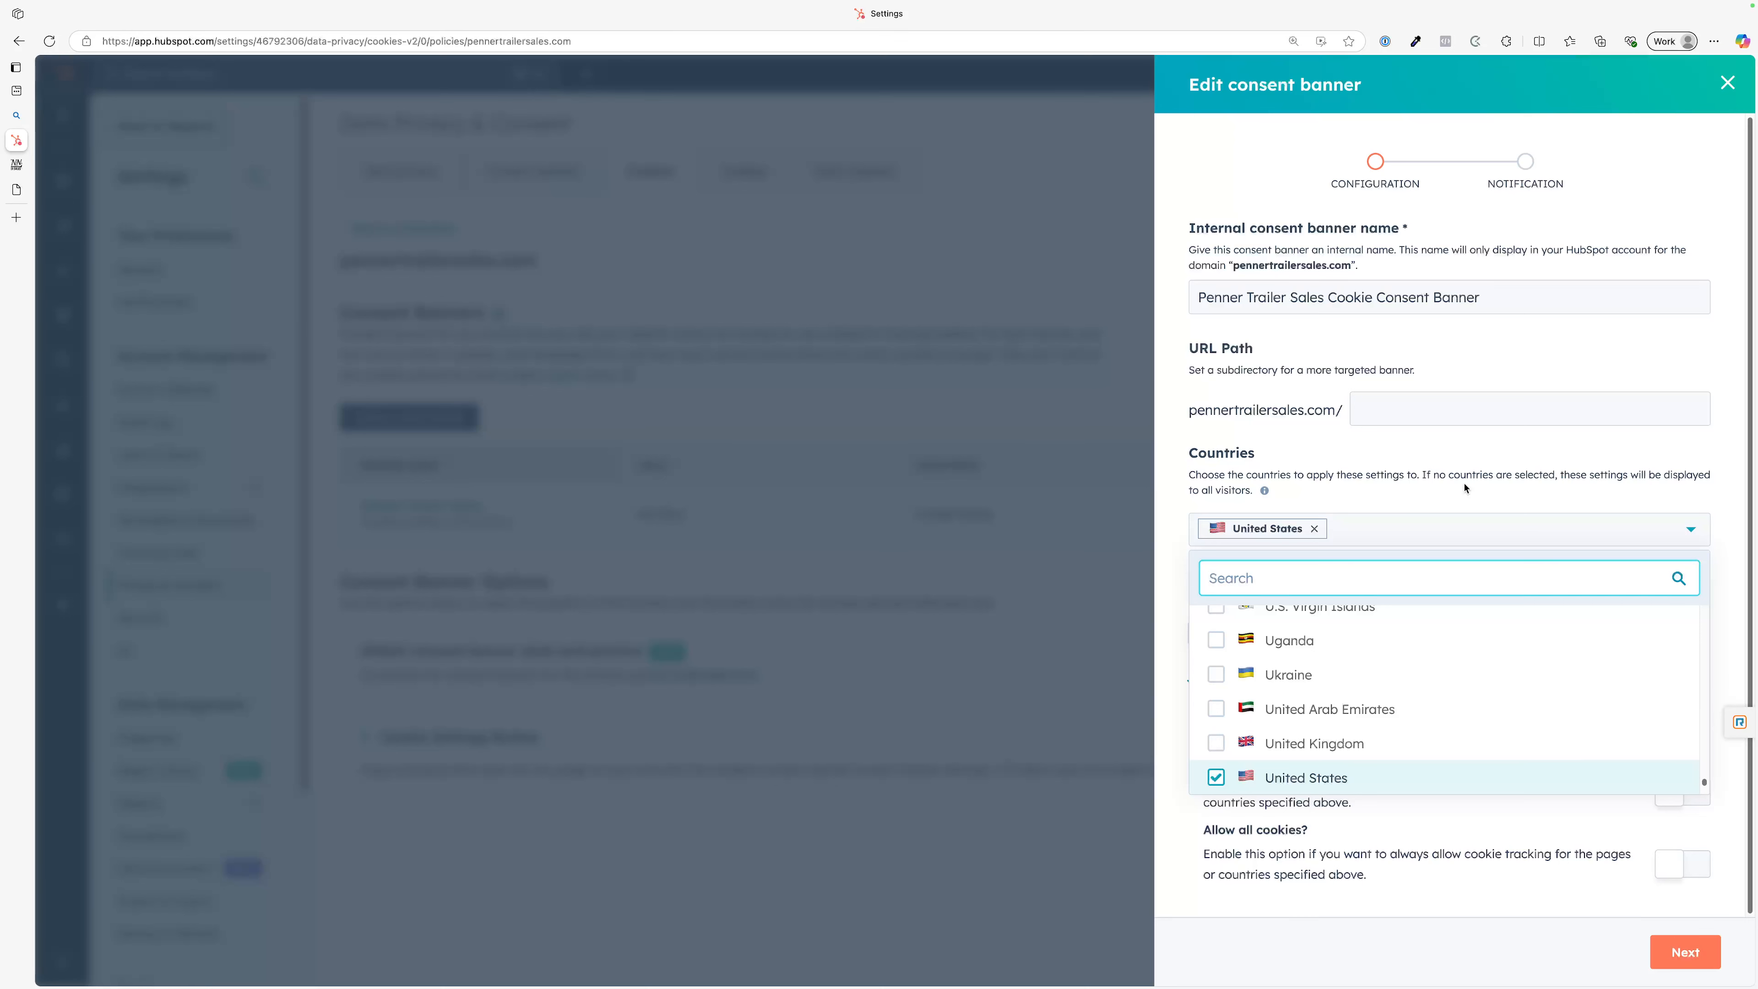
scroll(1334, 730, "down", 5)
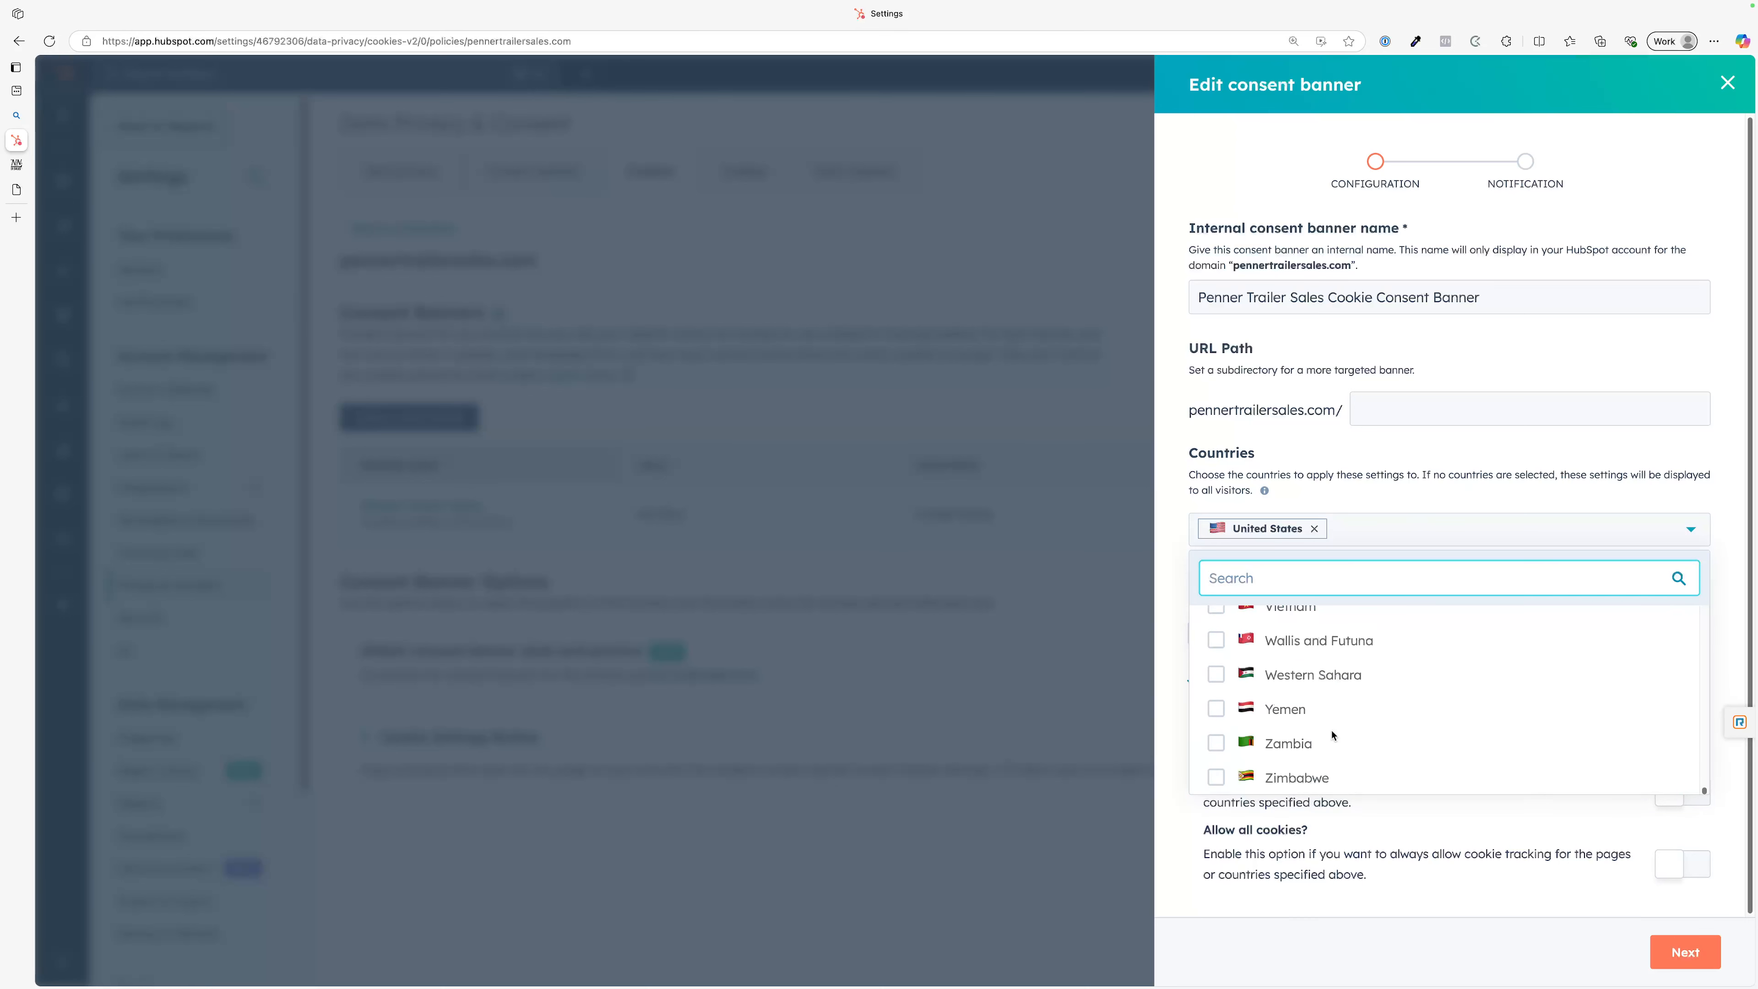
scroll(1329, 731, "up", 20)
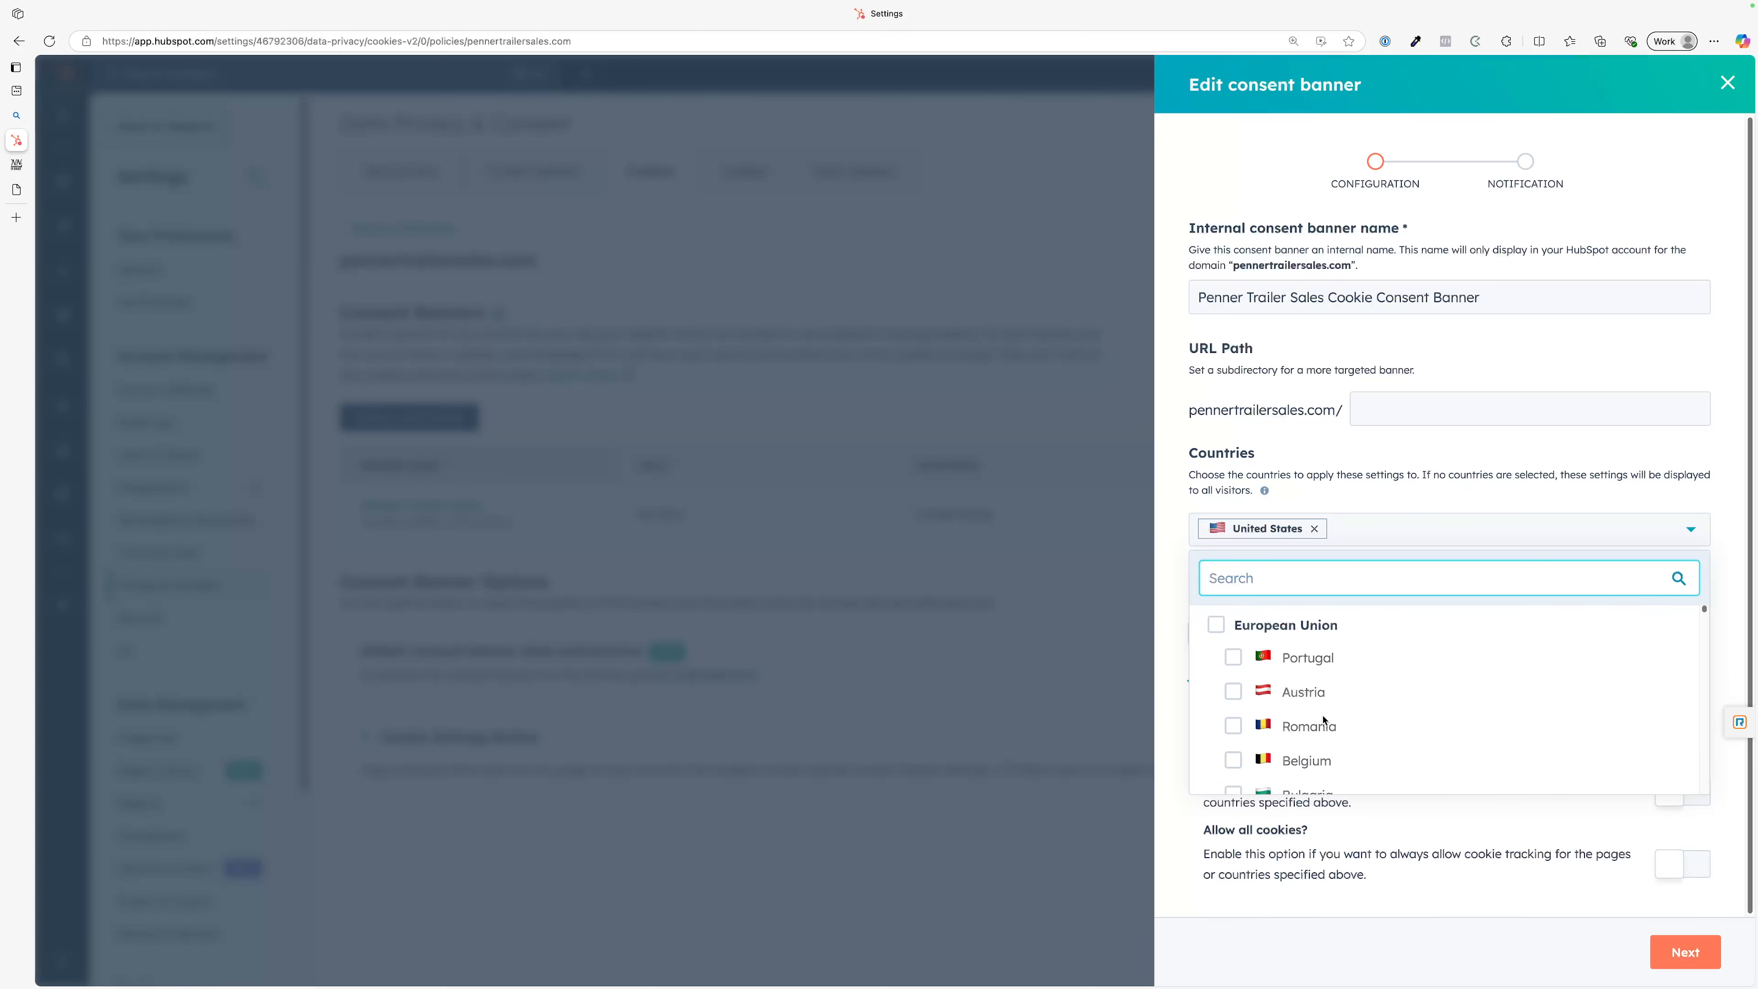
scroll(1325, 704, "down", 1)
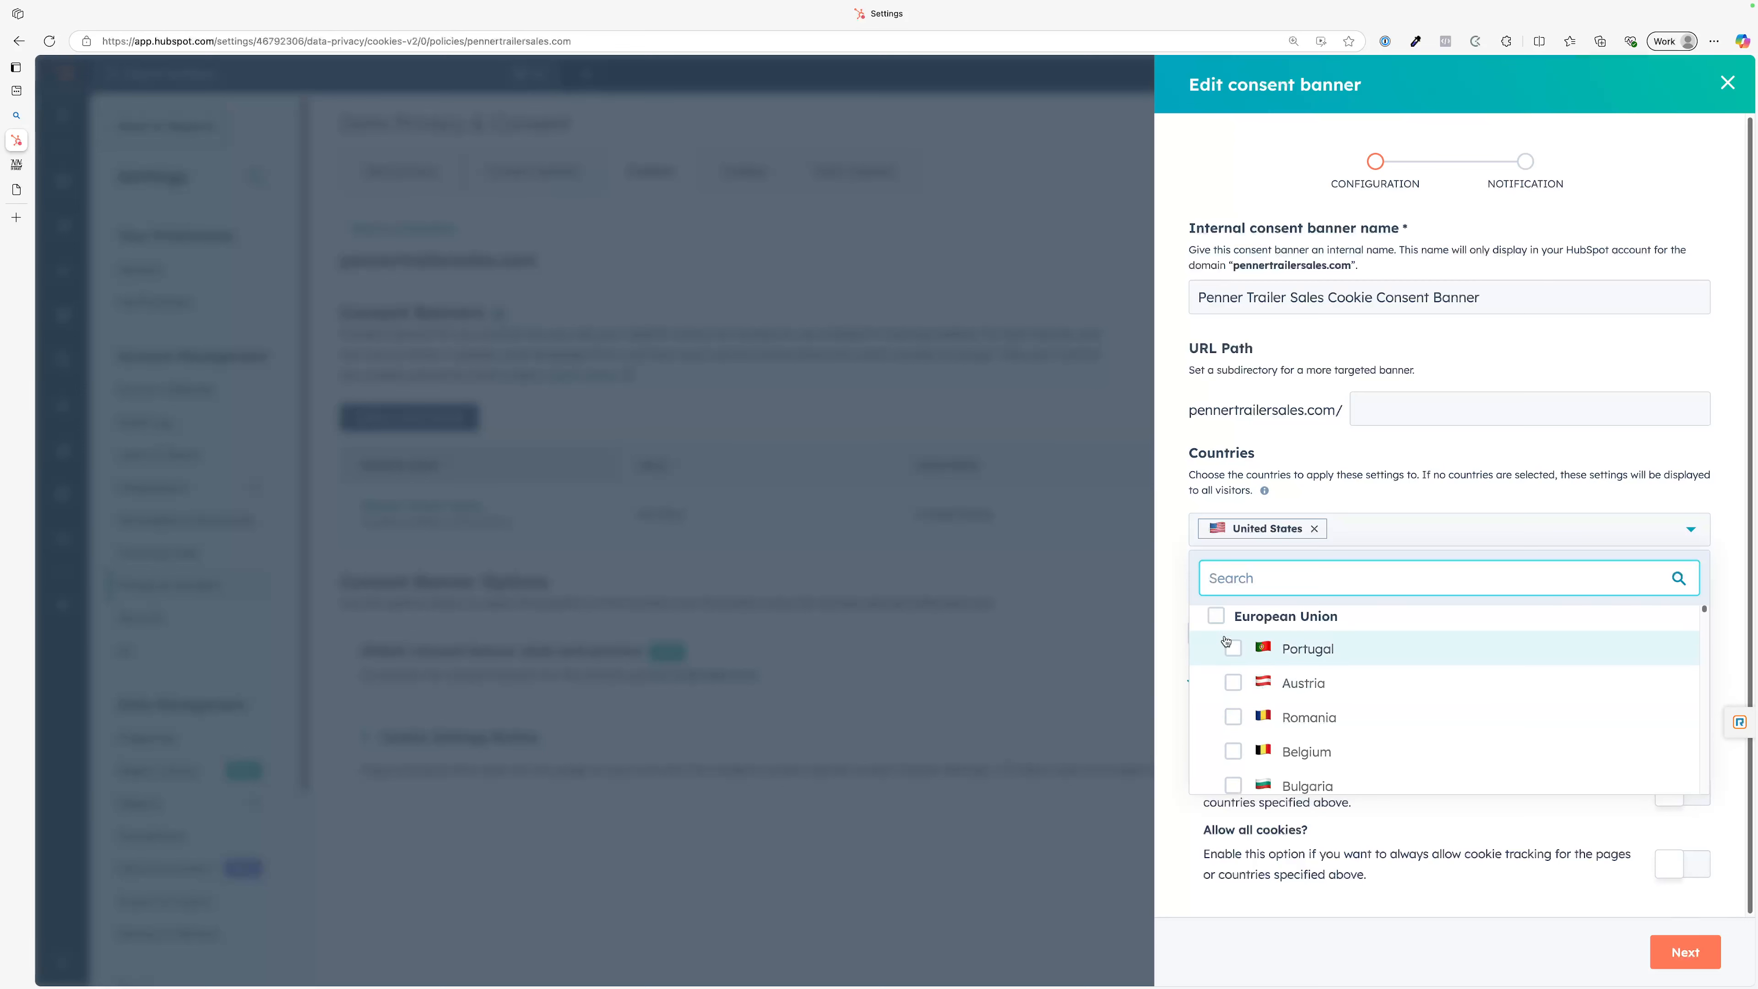
scroll(1228, 651, "down", 10)
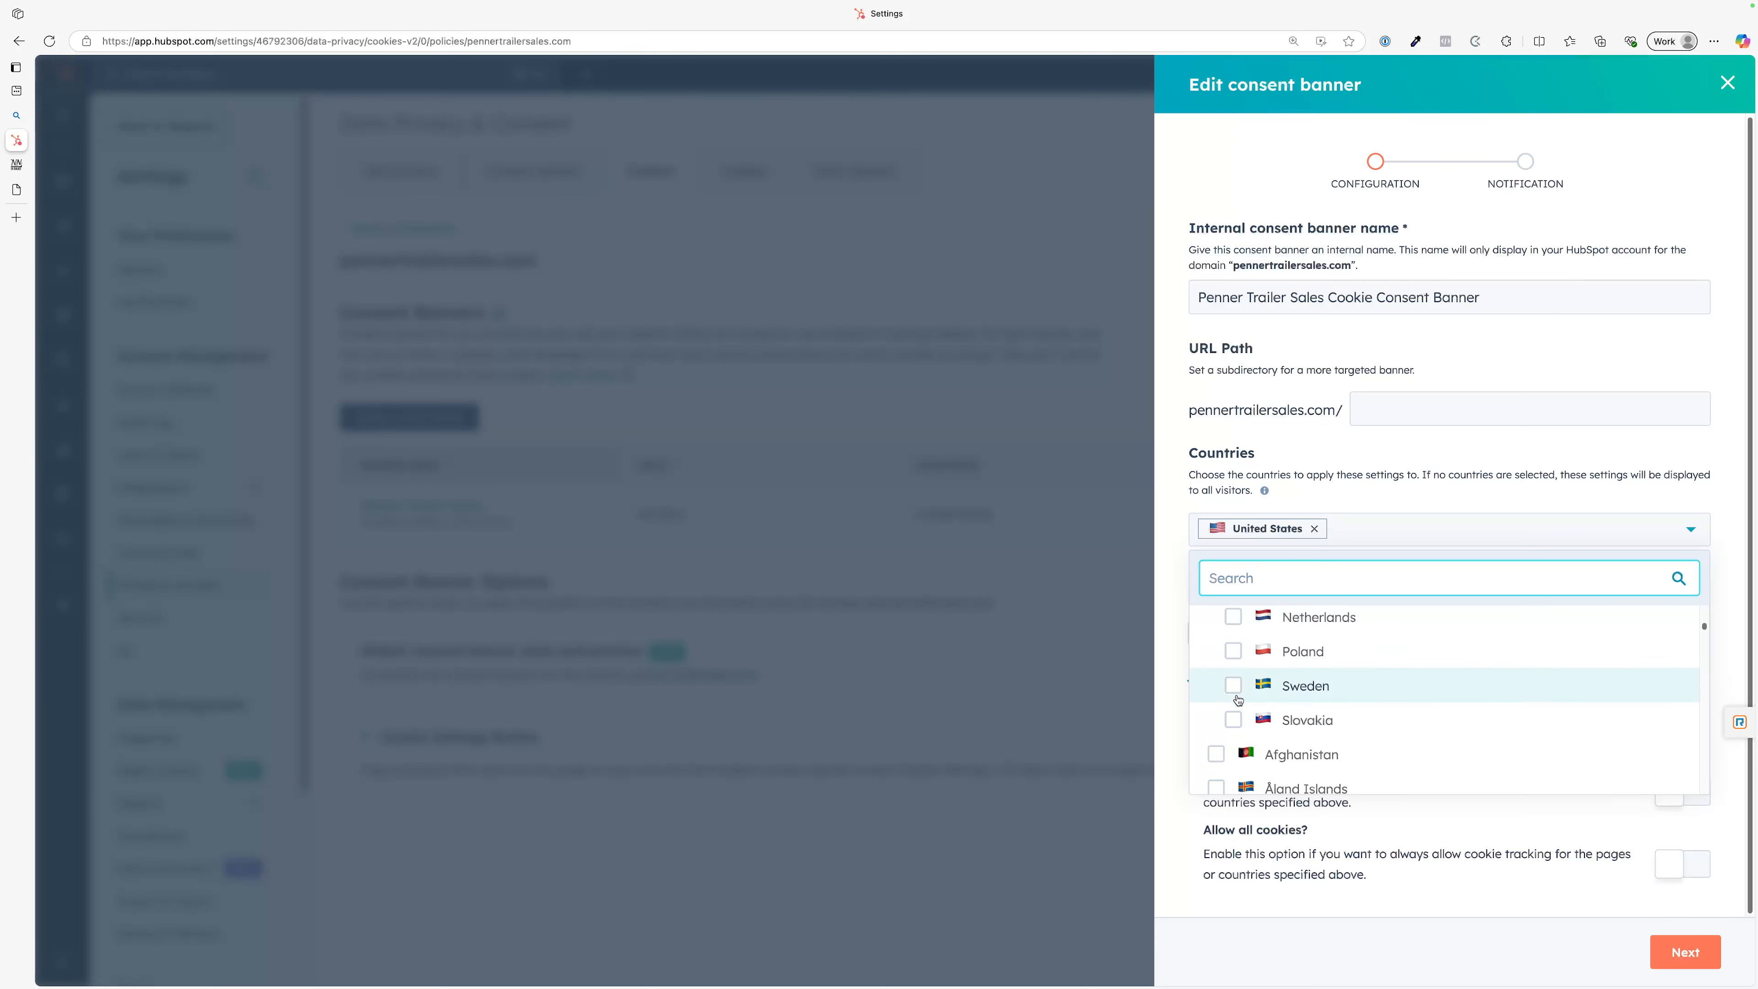
scroll(1237, 700, "down", 15)
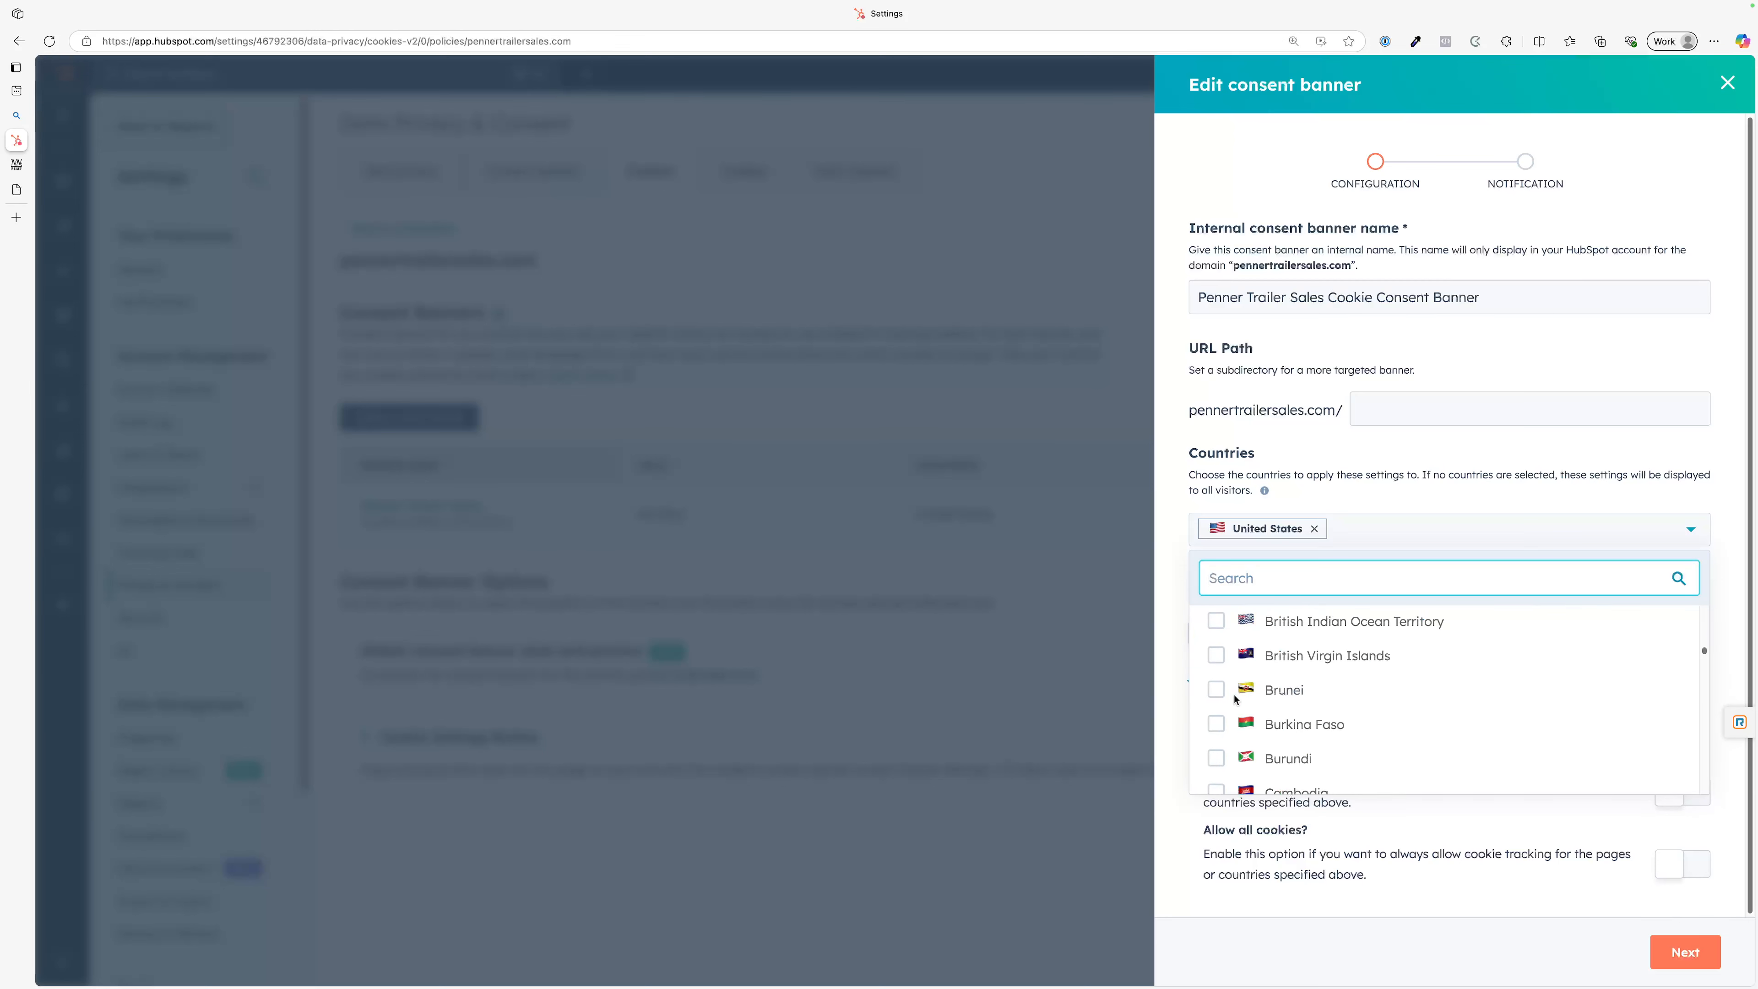
scroll(1235, 700, "up", 15)
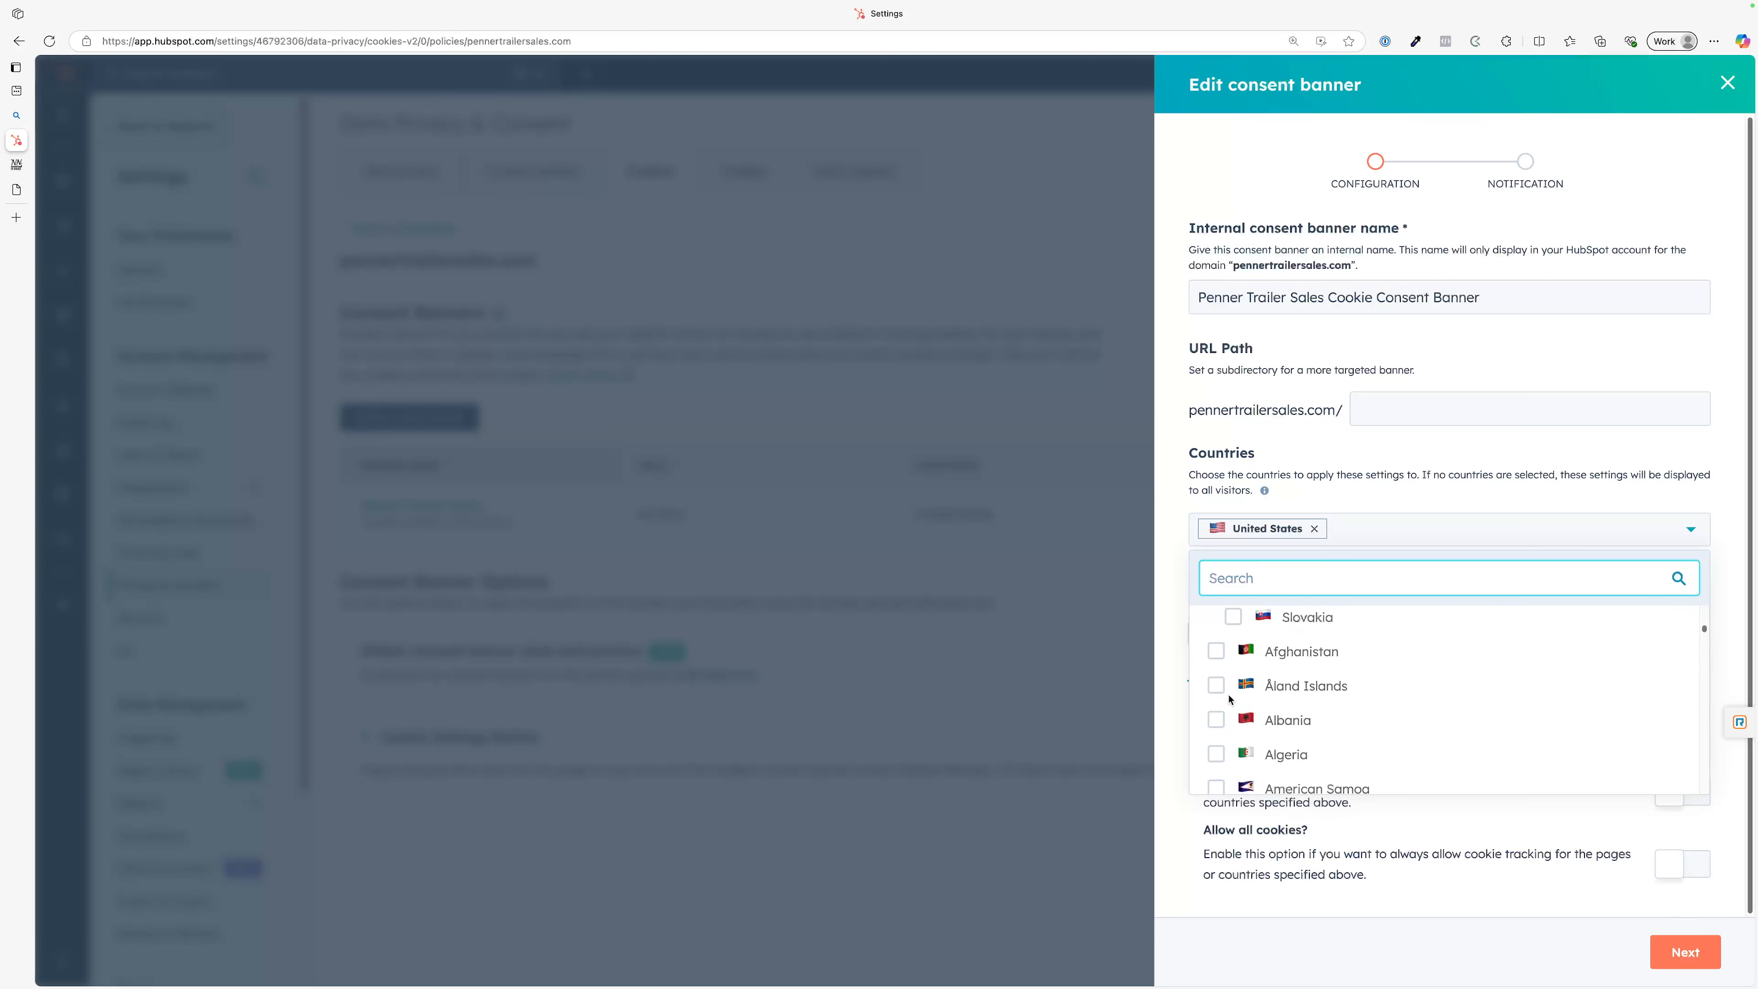
scroll(1229, 698, "up", 3)
scroll(1230, 698, "down", 10)
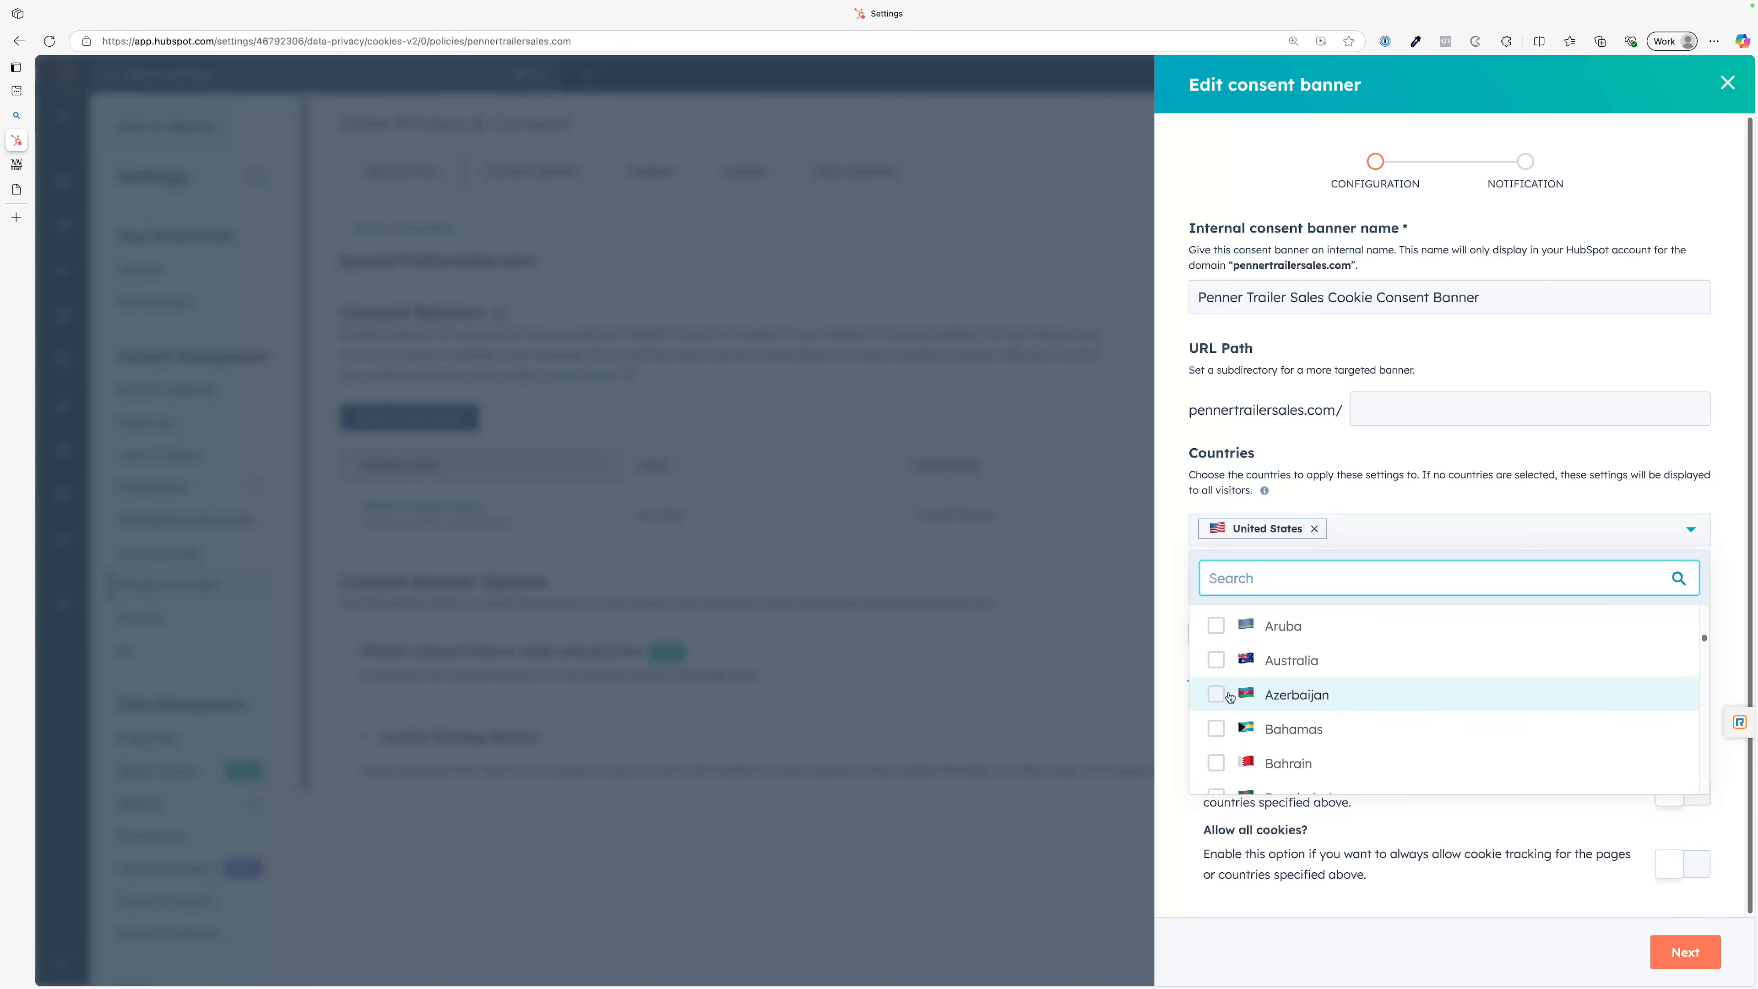
scroll(1230, 698, "down", 20)
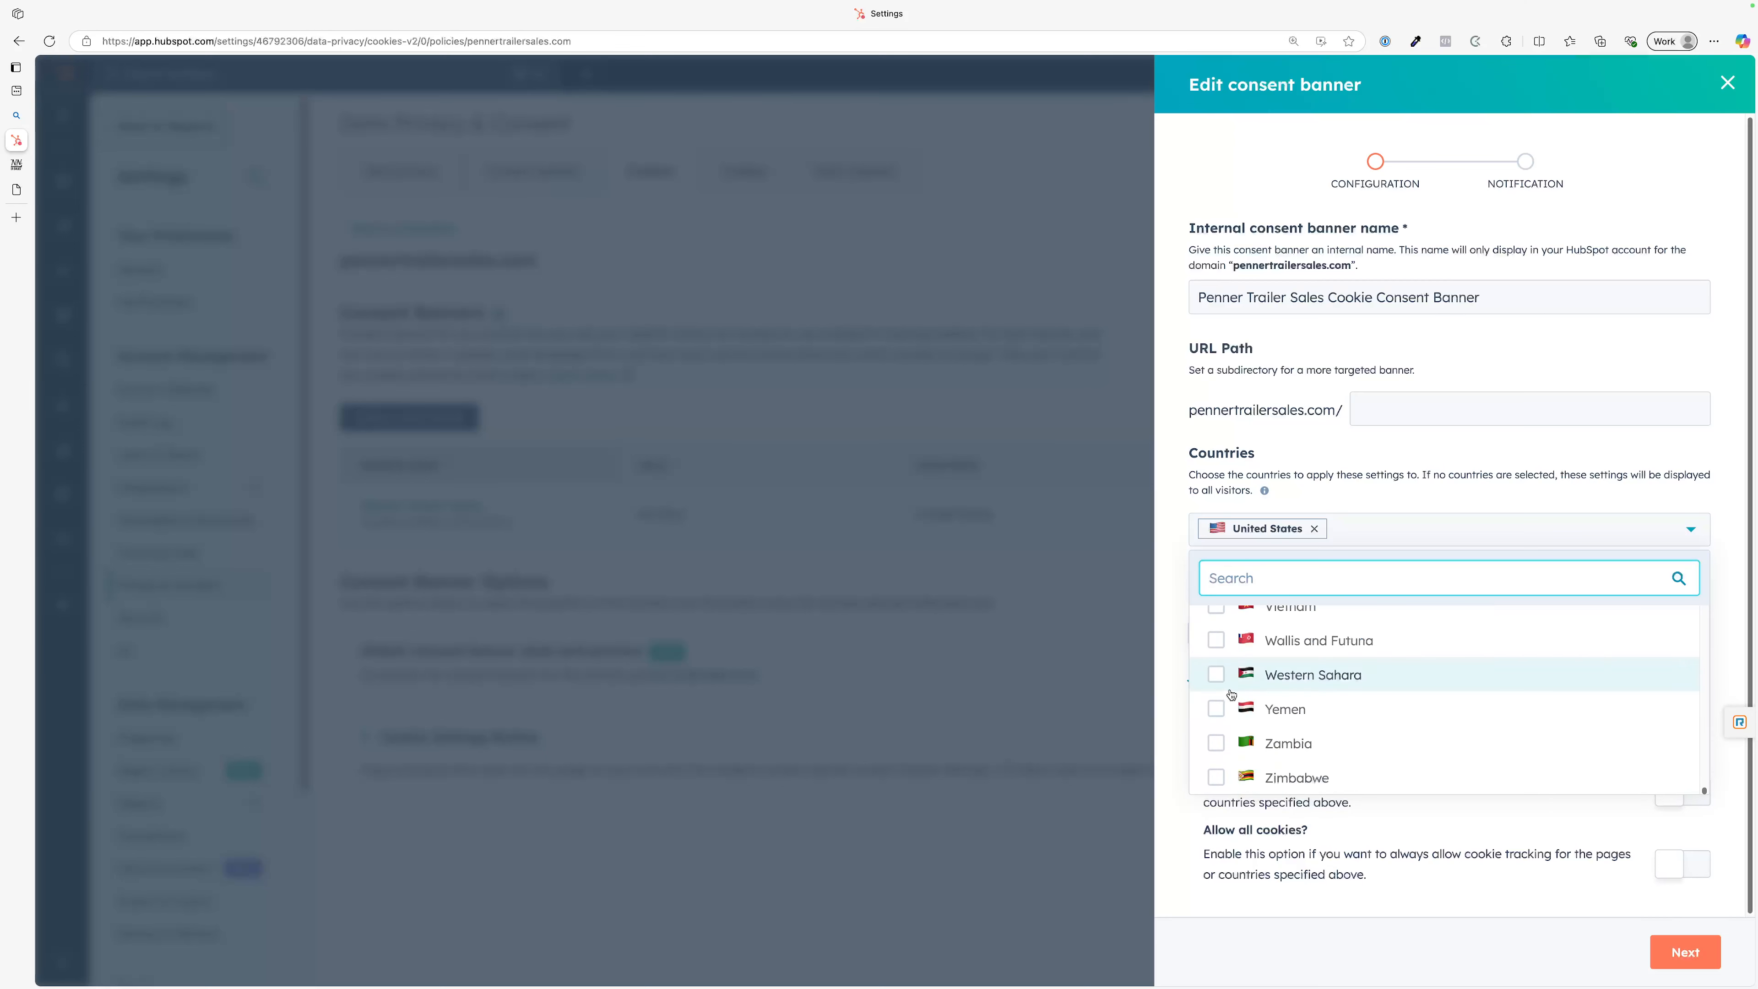
scroll(1231, 695, "up", 20)
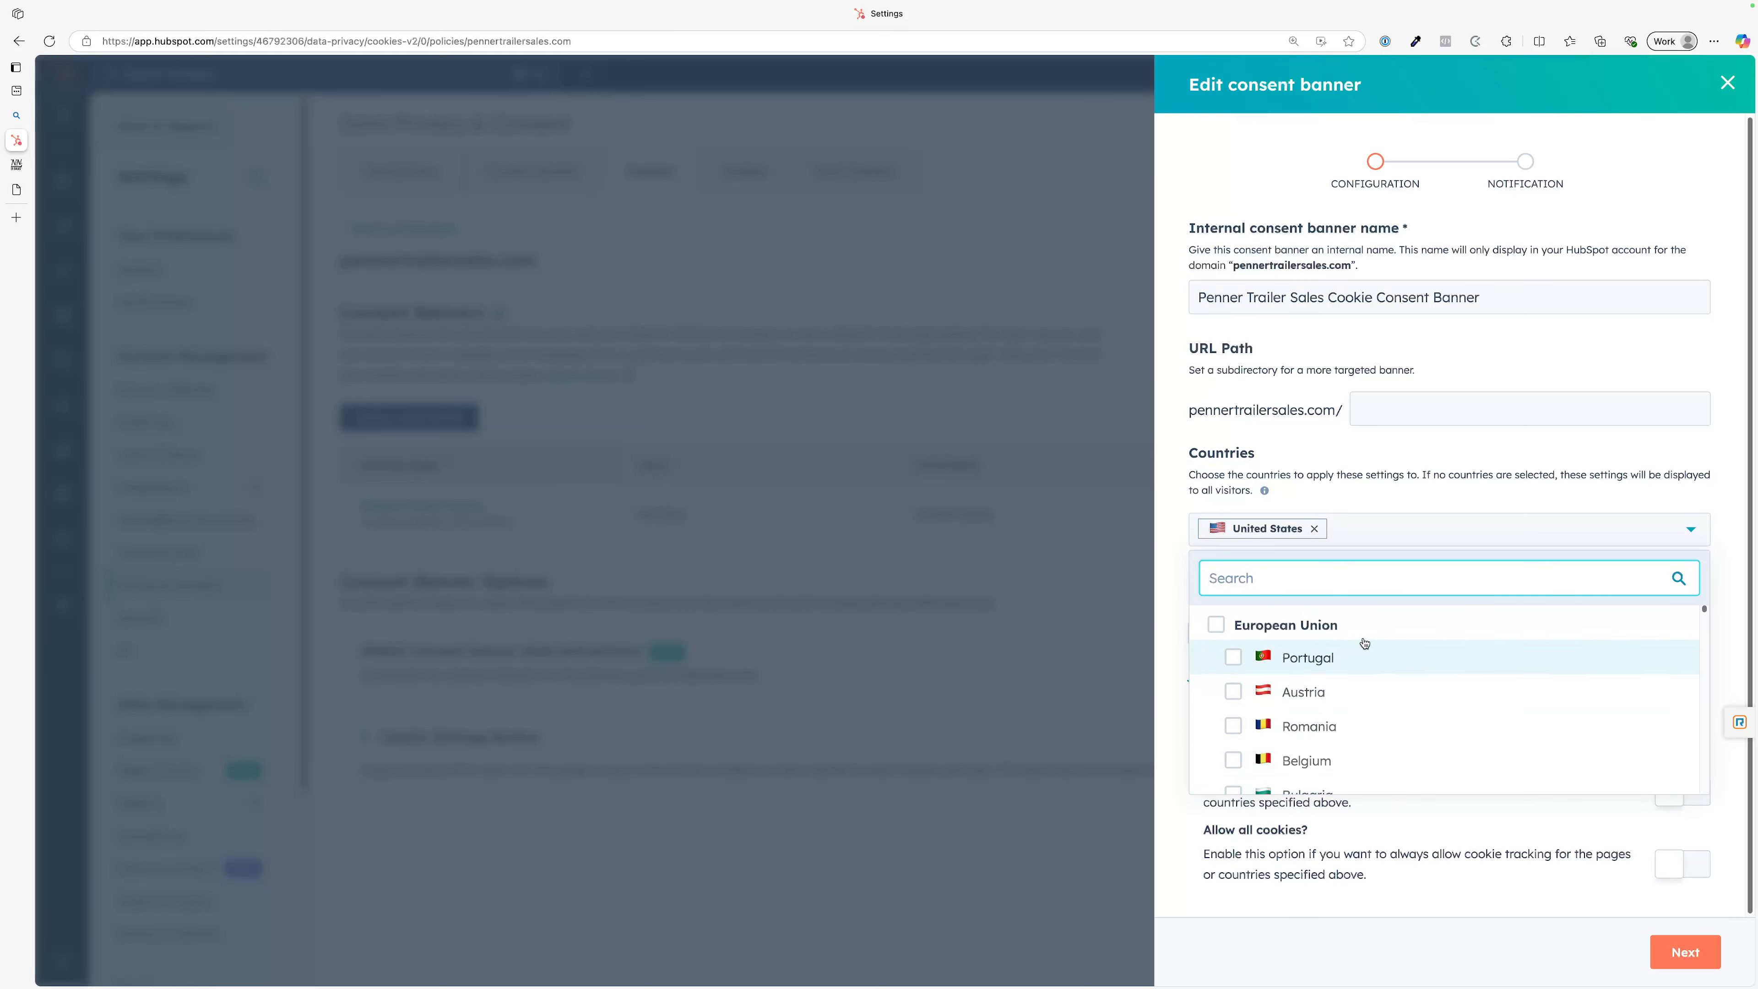
left_click(1453, 857)
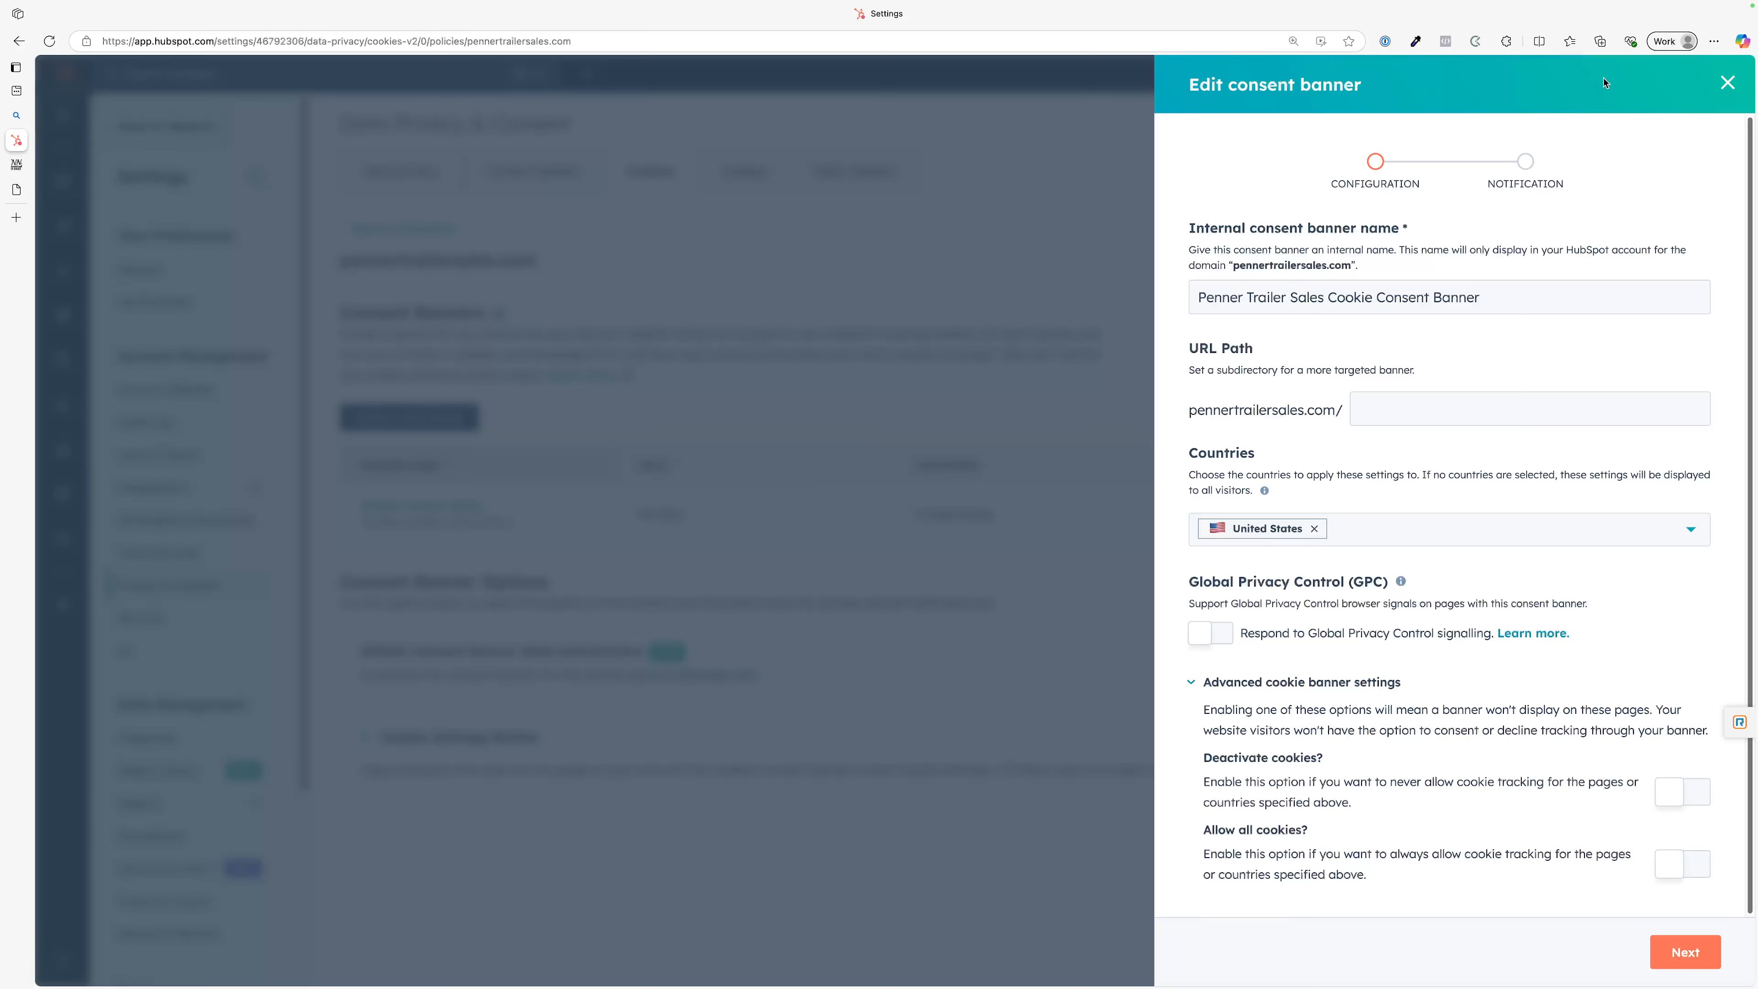
left_click(1728, 82)
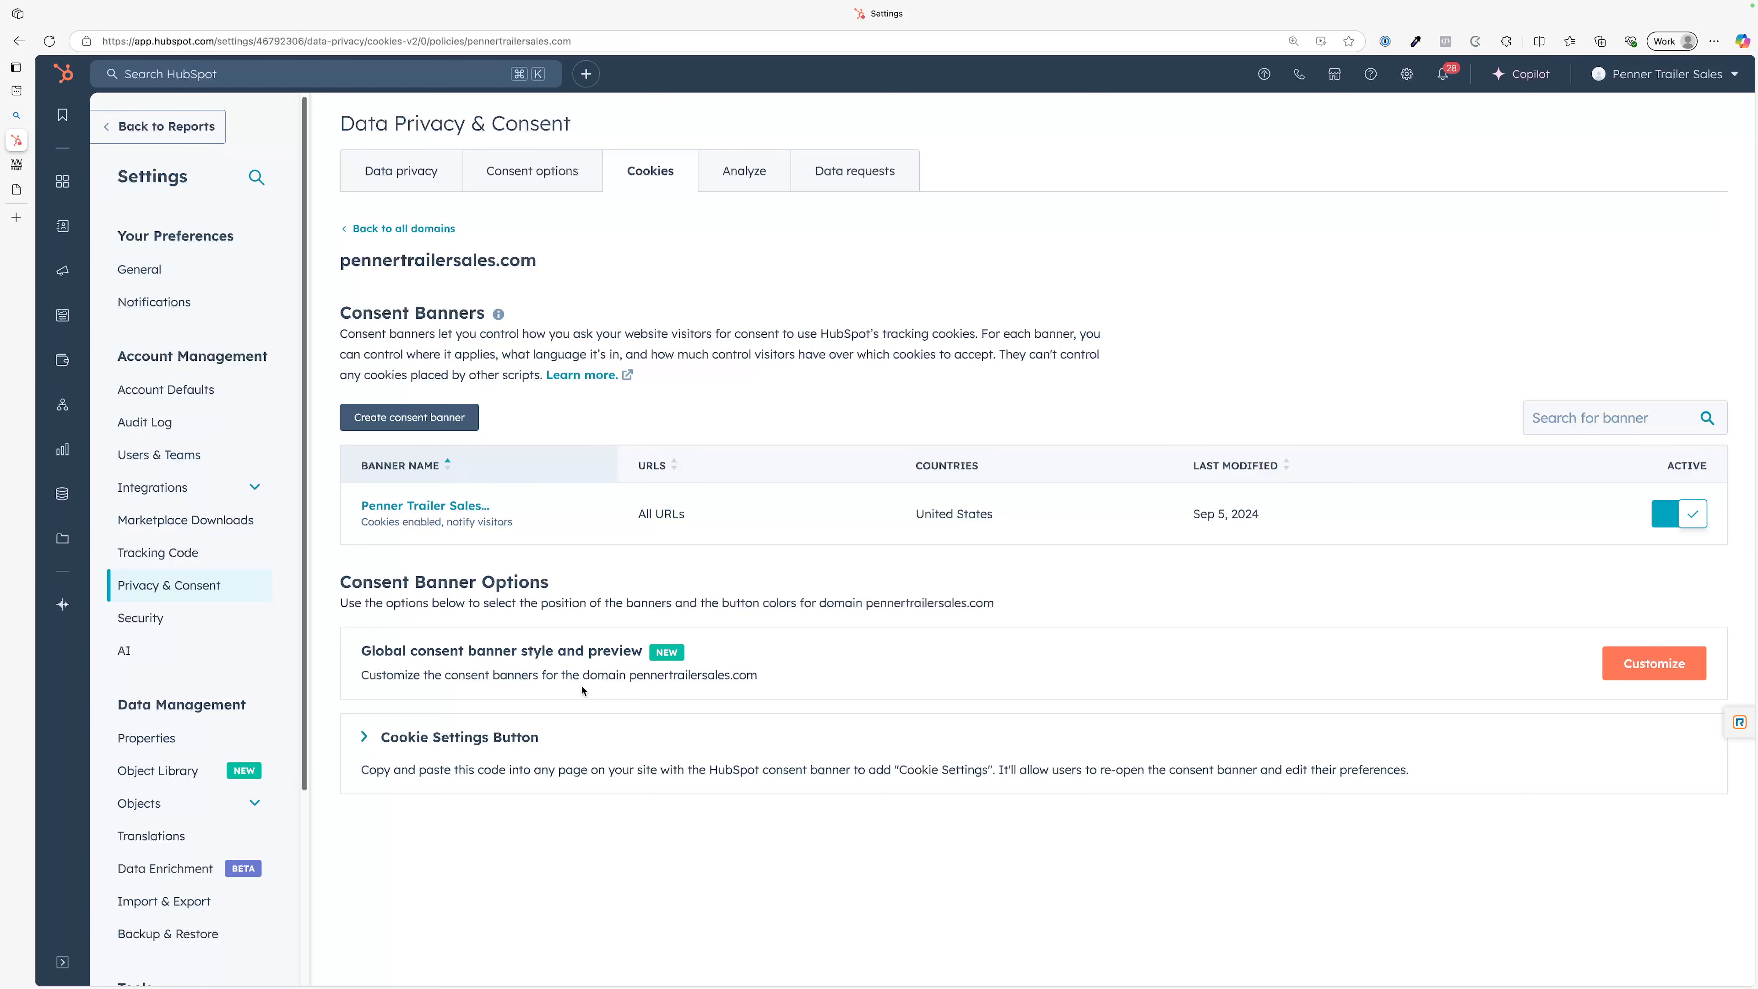
Step: Show the Cookie Settings Button embed code for the domain and review it
left_click(499, 737)
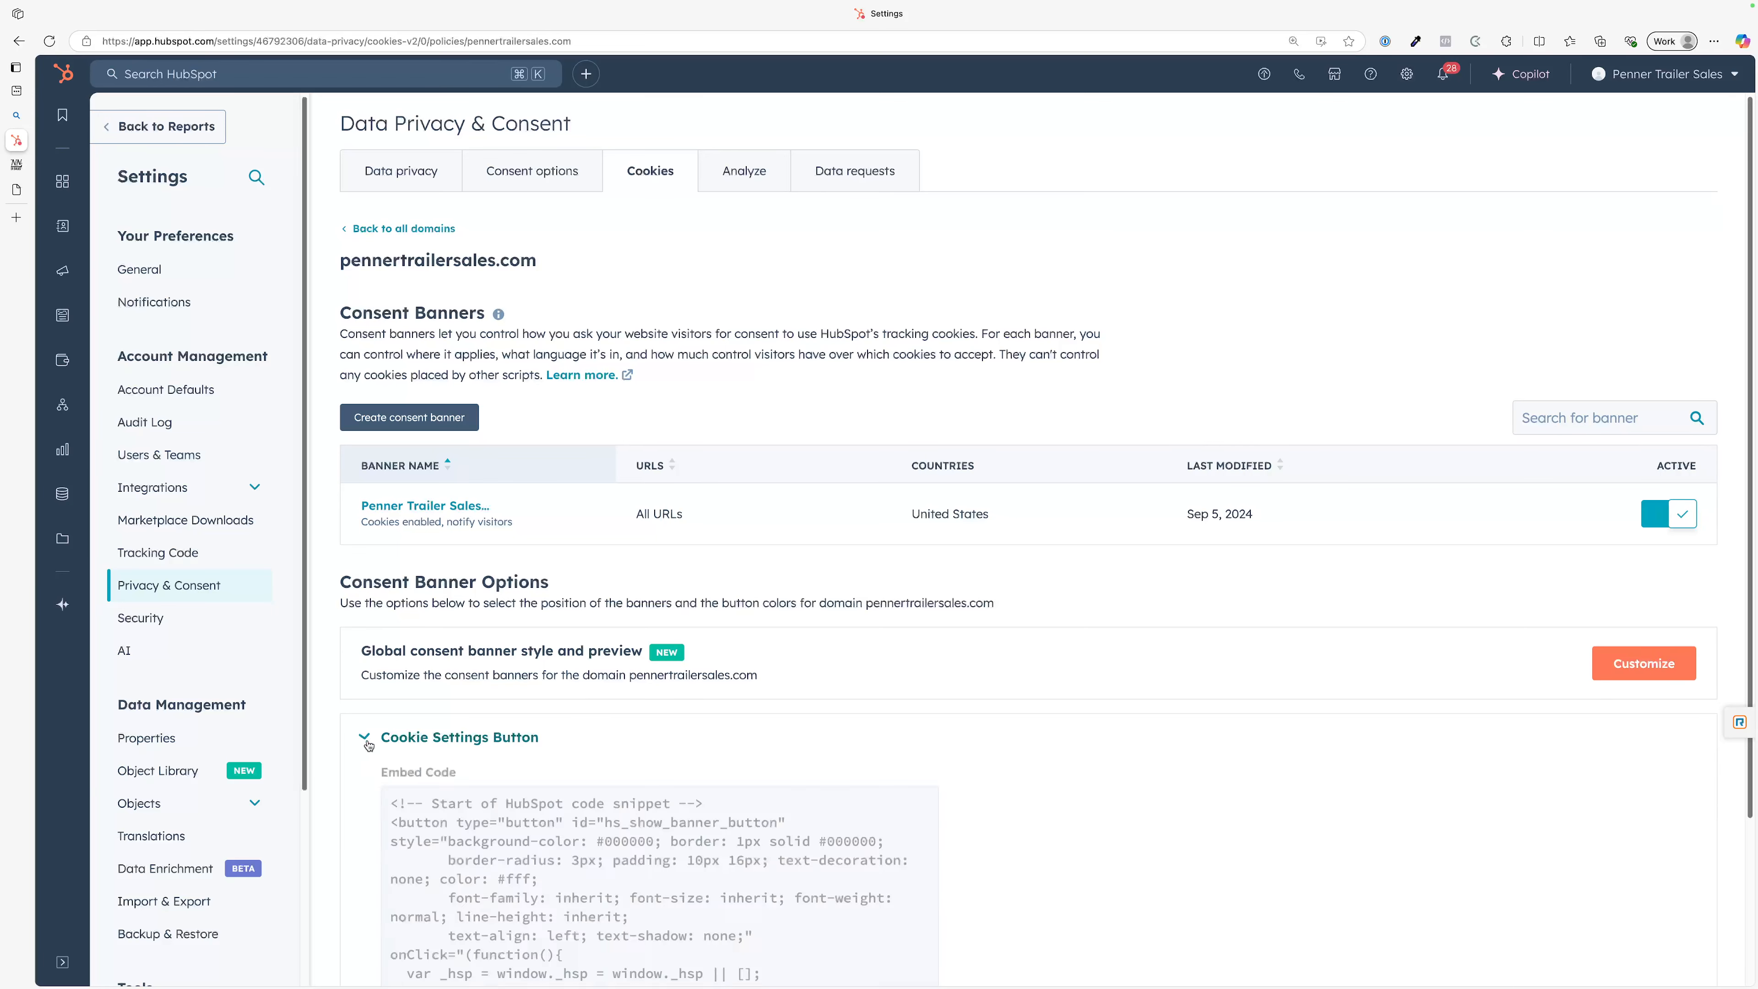
scroll(682, 746, "down", 5)
scroll(829, 717, "up", 4)
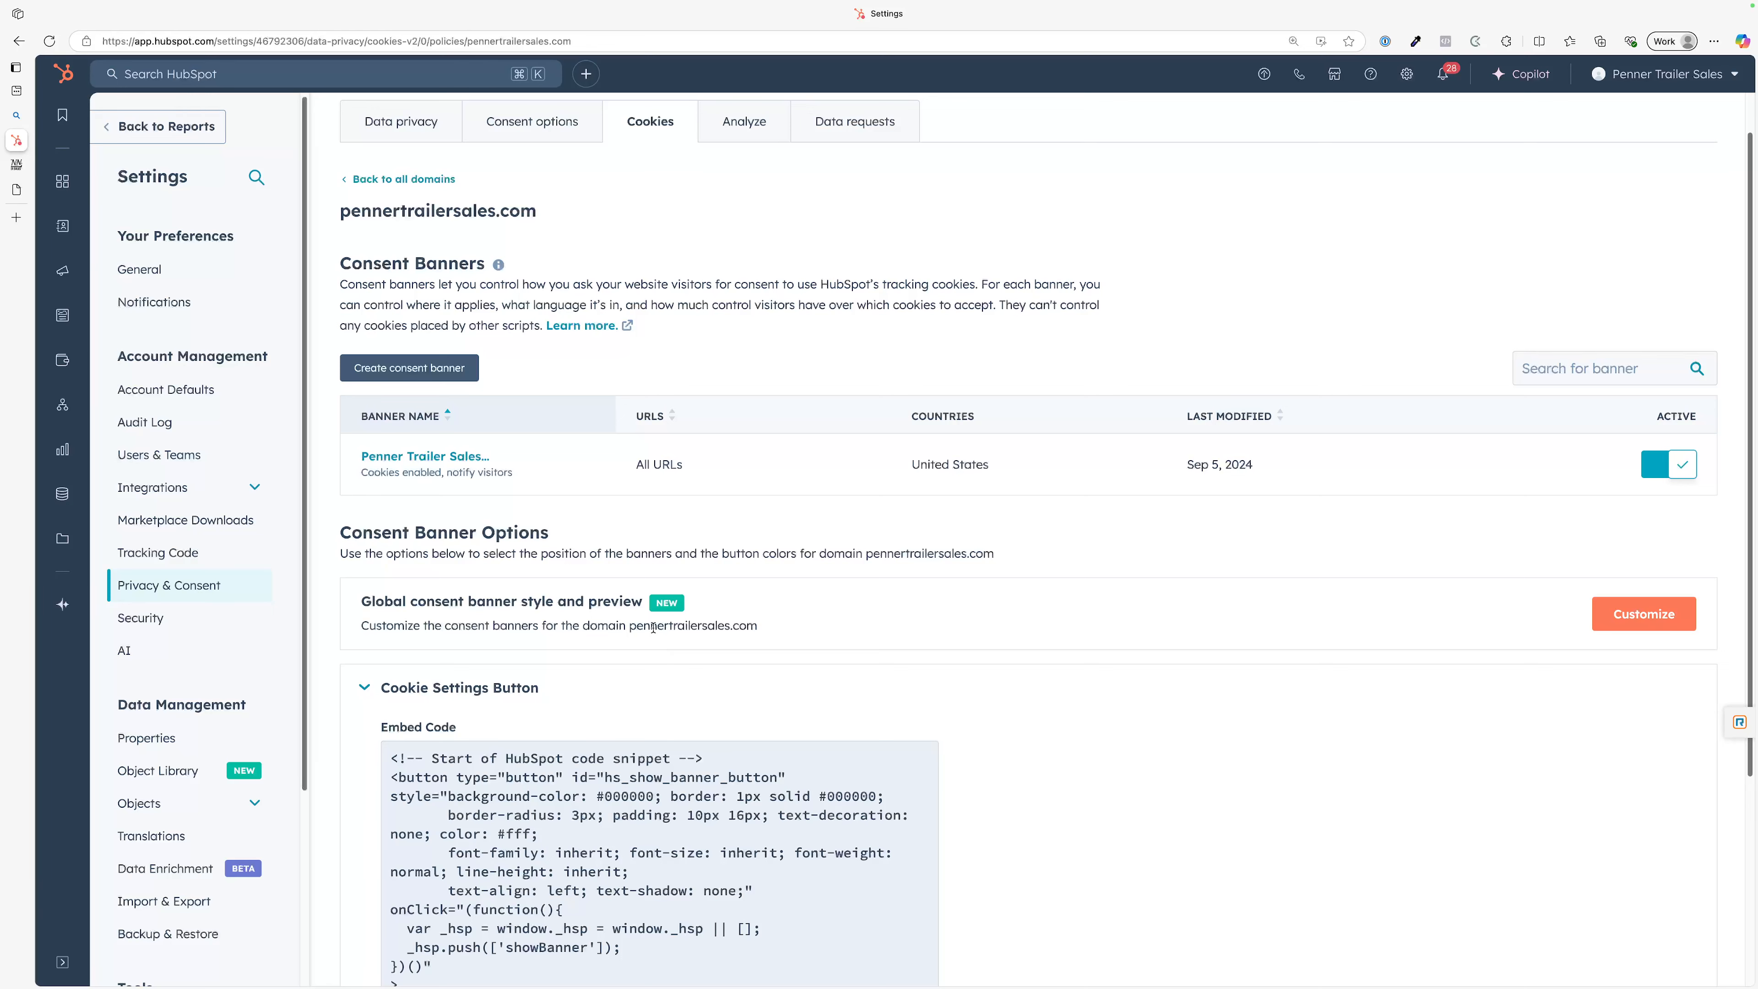
Step: Customize the domain's global consent banner style by setting the banner position to Bottom, and save it
left_click(1659, 614)
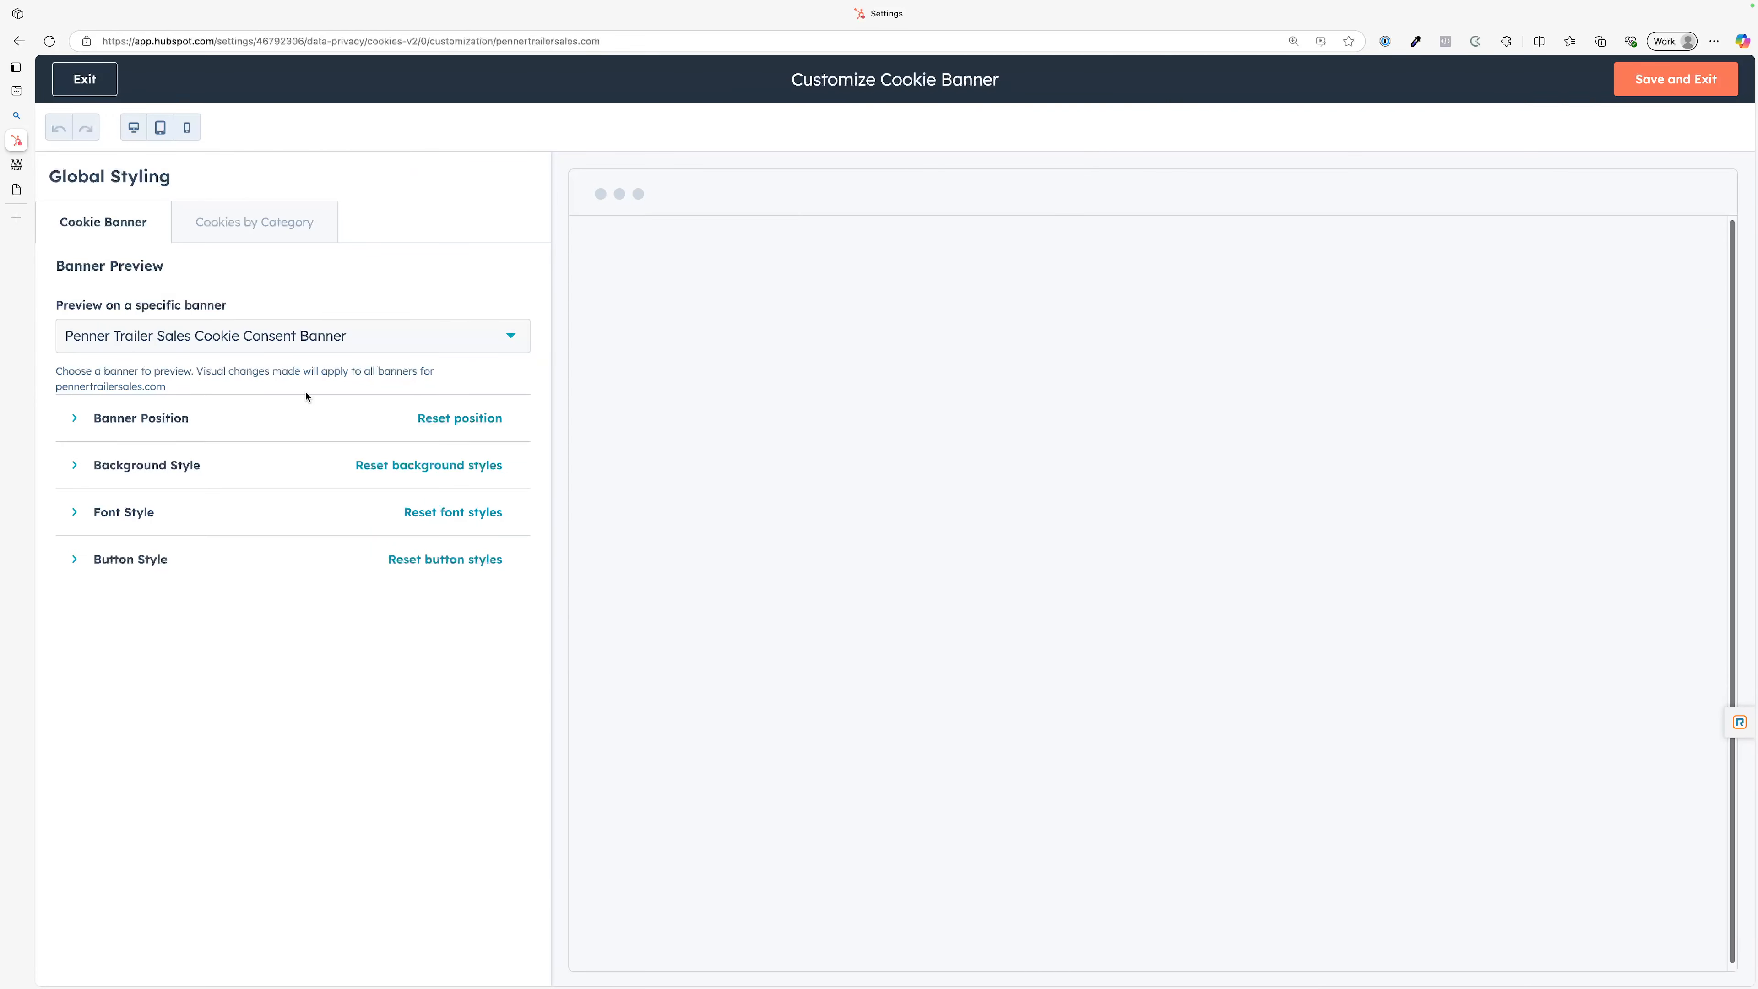
left_click(89, 419)
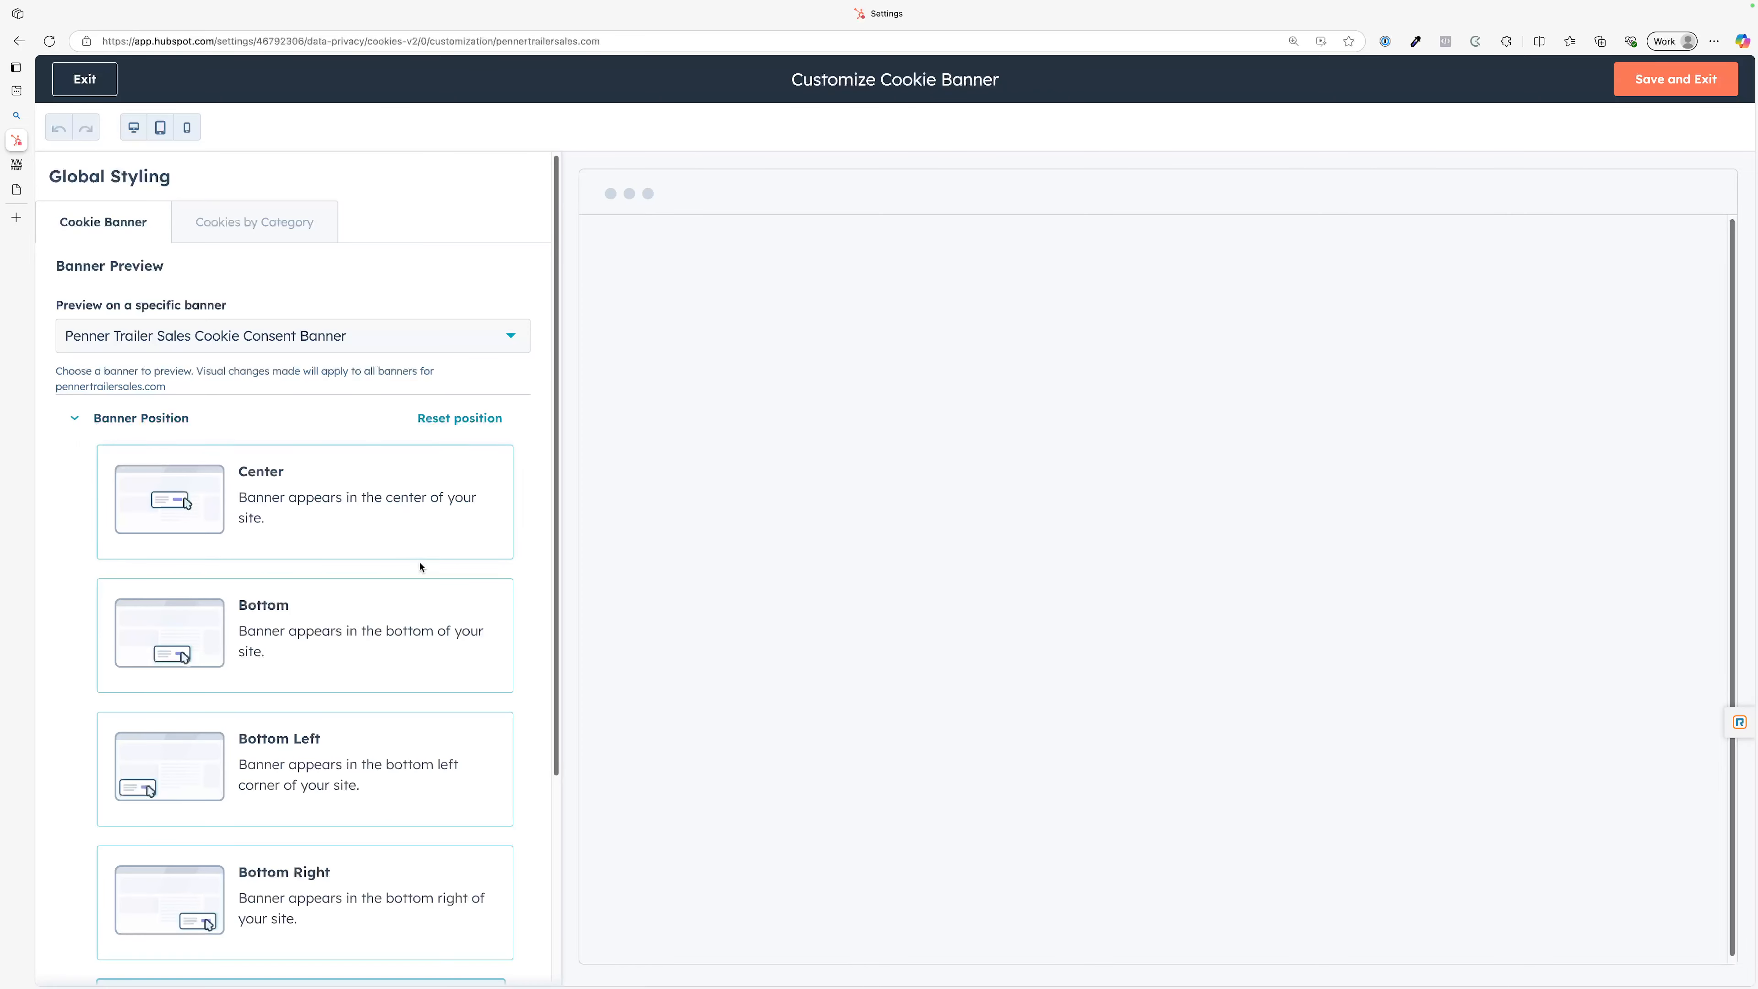
left_click(309, 627)
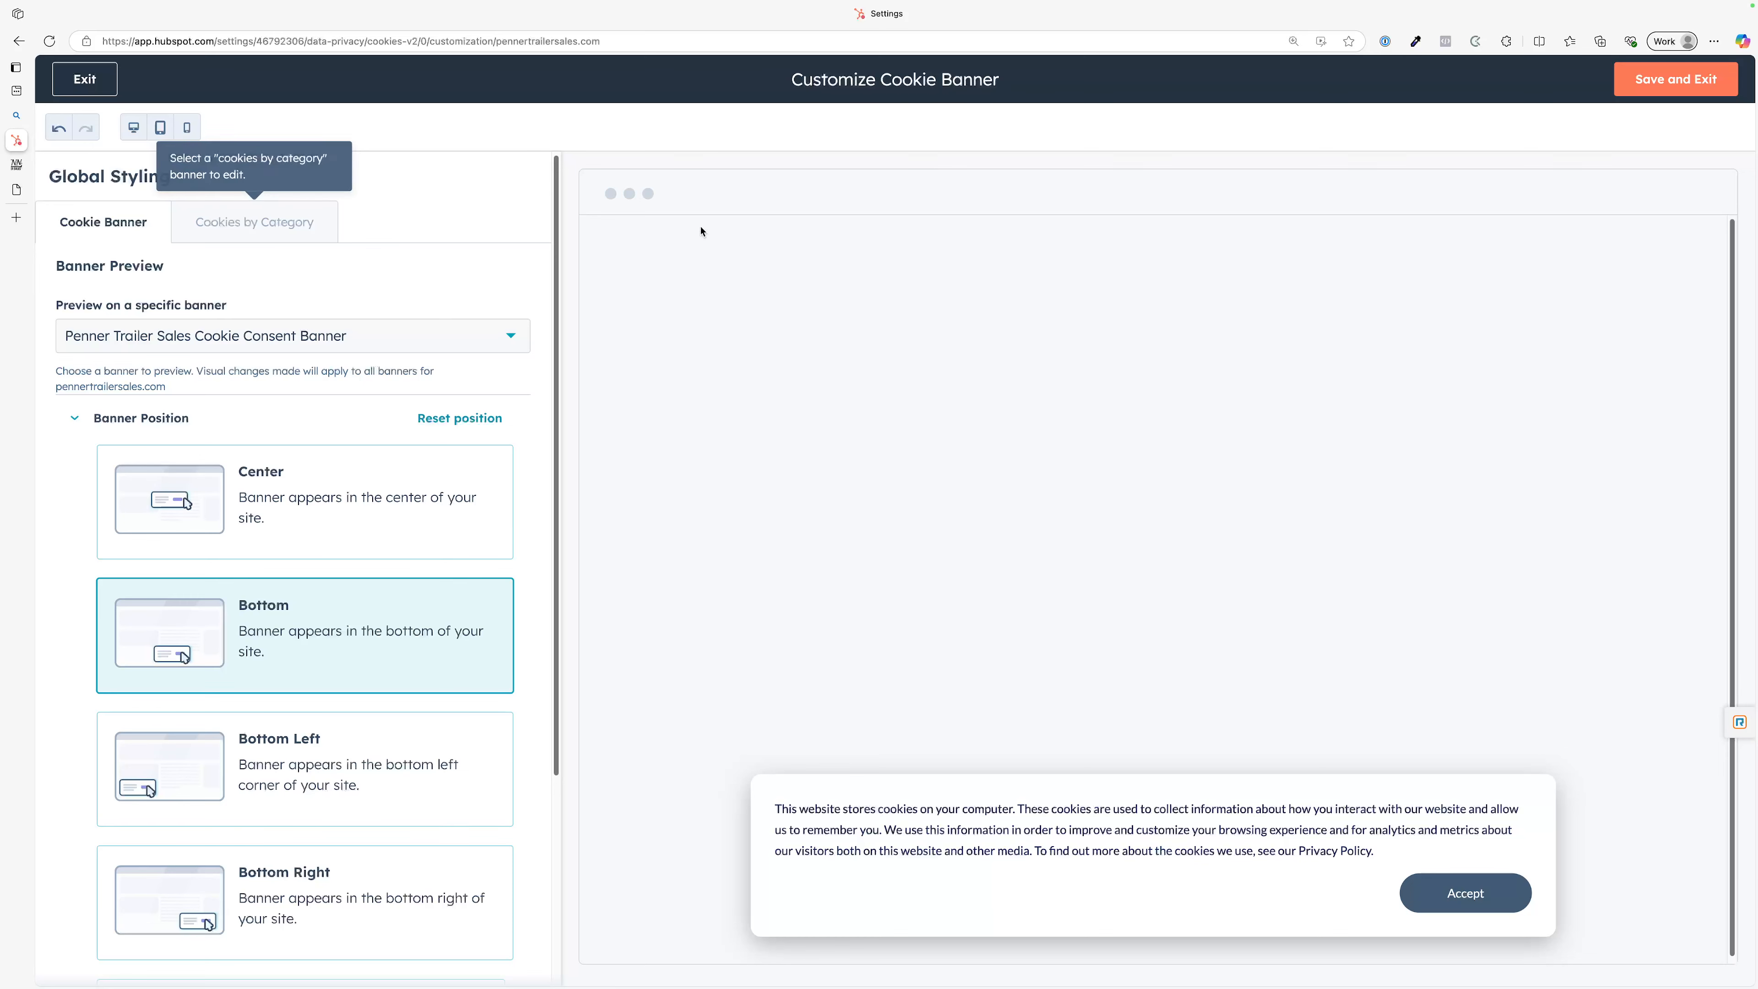
left_click(1726, 91)
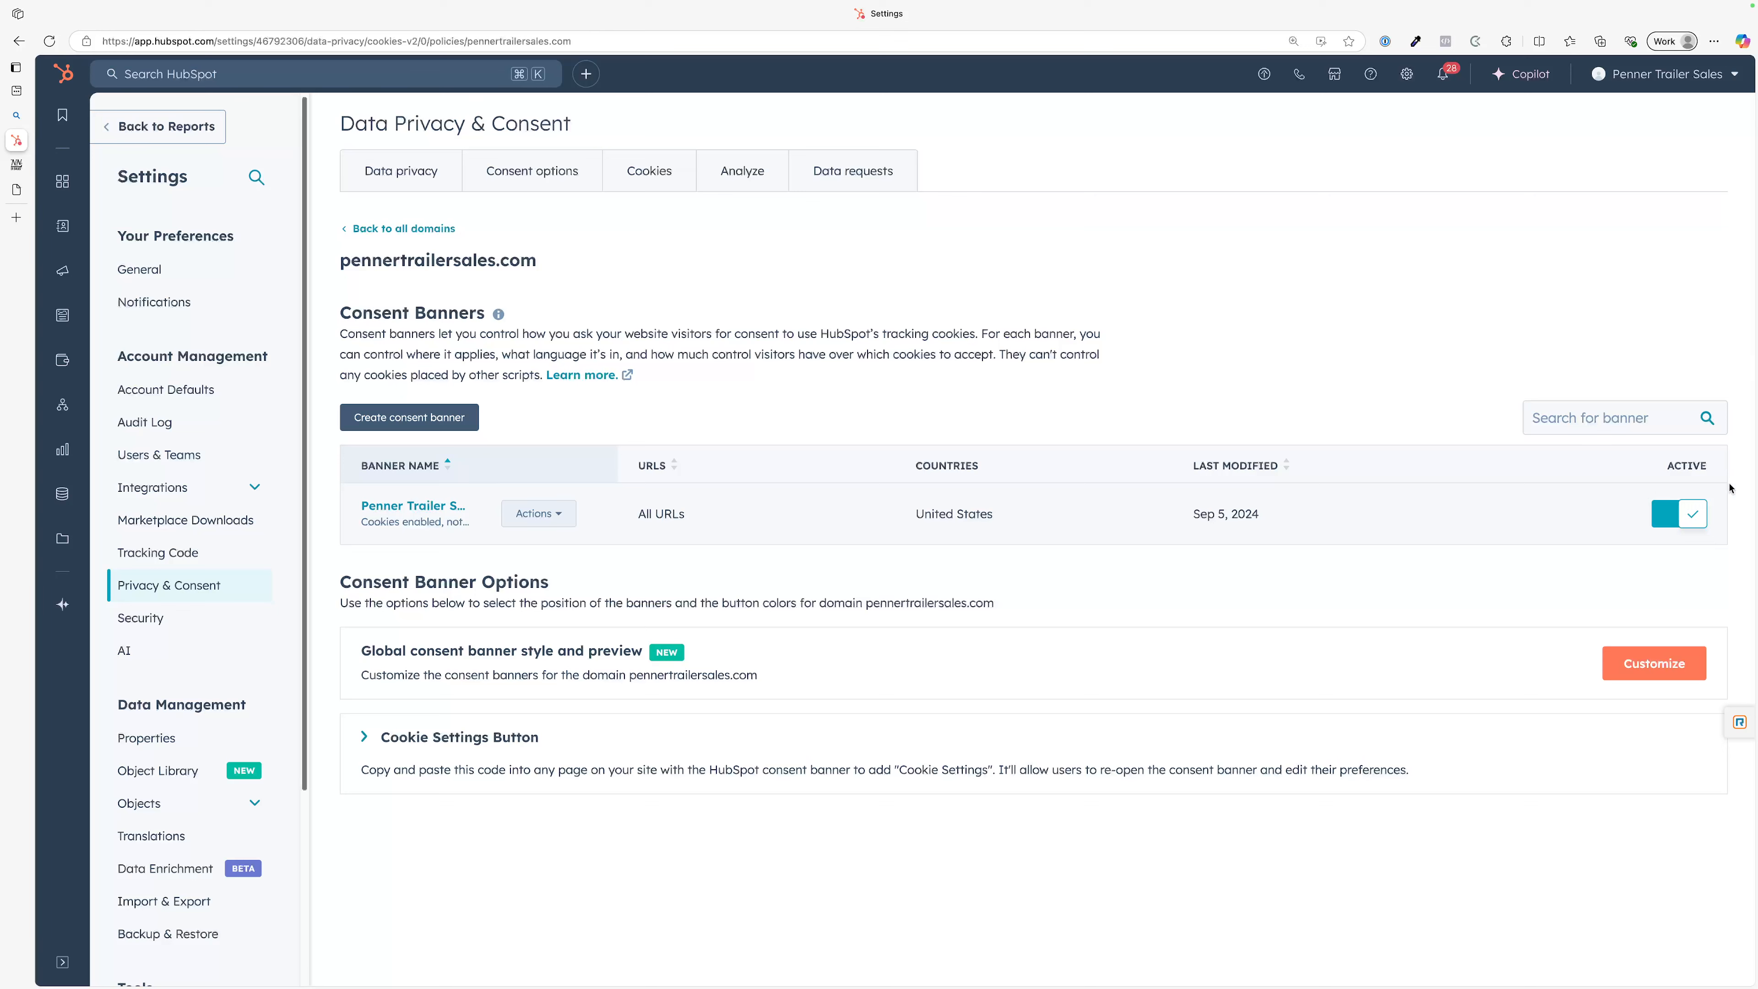
Step: Review the default consent options content, from legitimate interest and privacy policy to consent to communicate and process data
mouse_move(1220, 513)
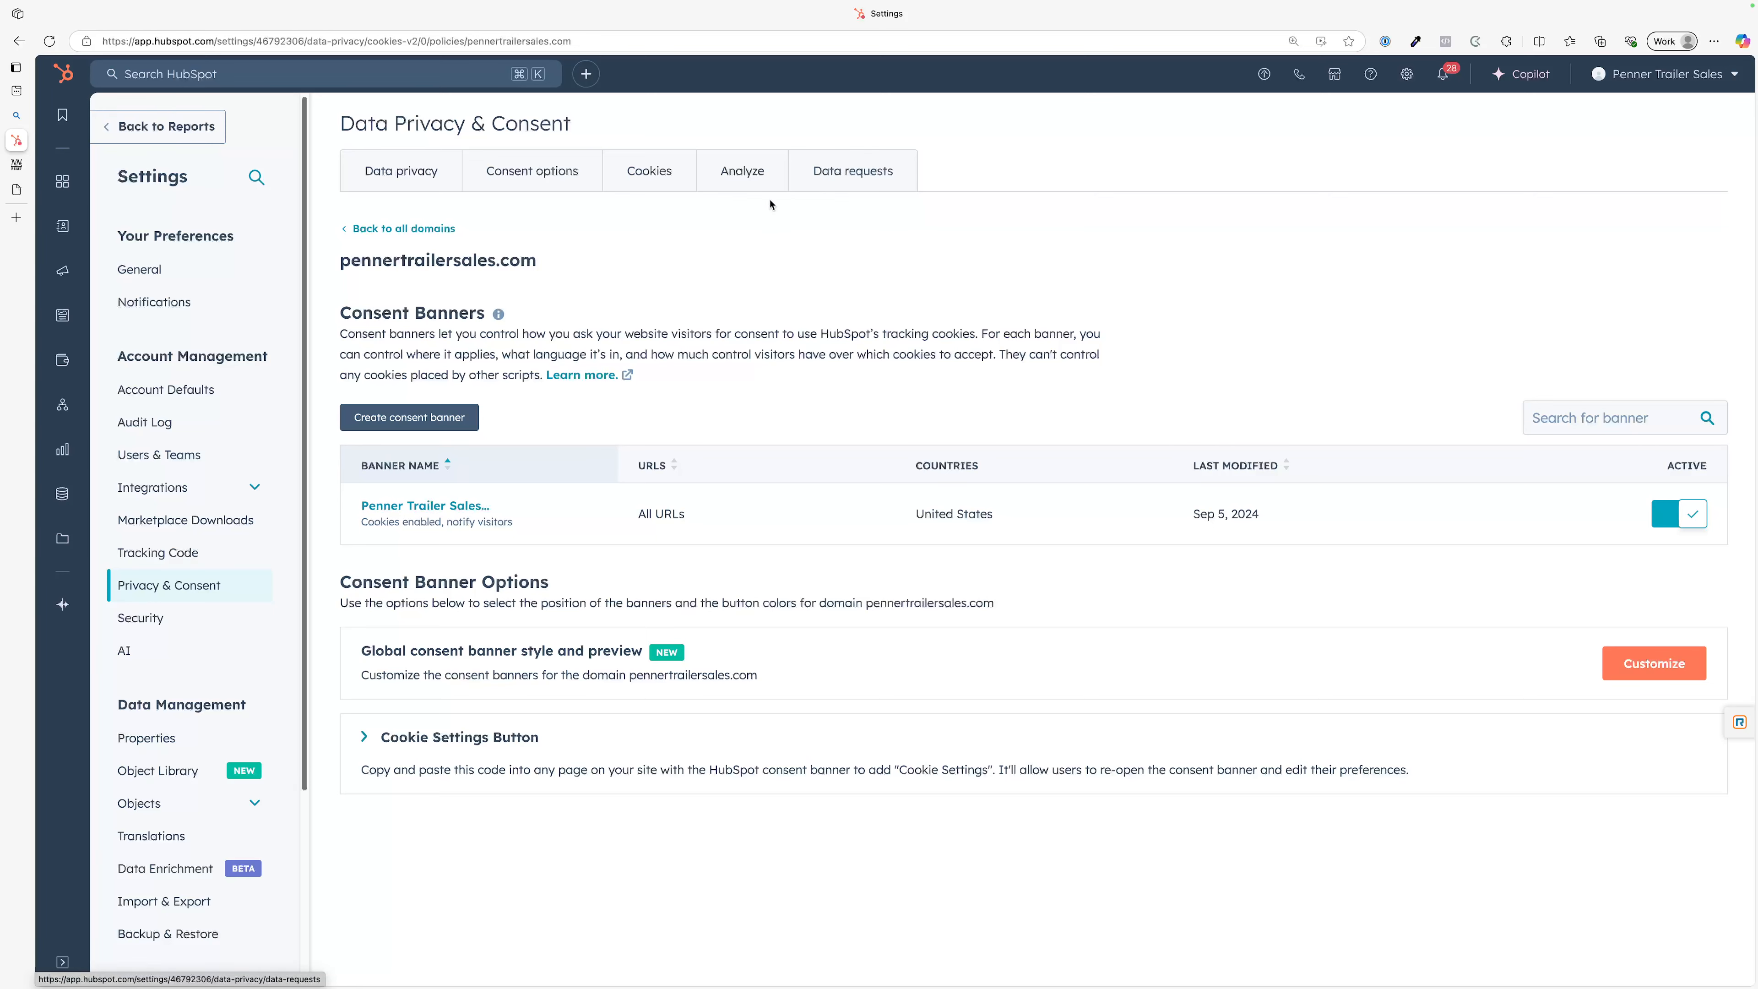
left_click(729, 176)
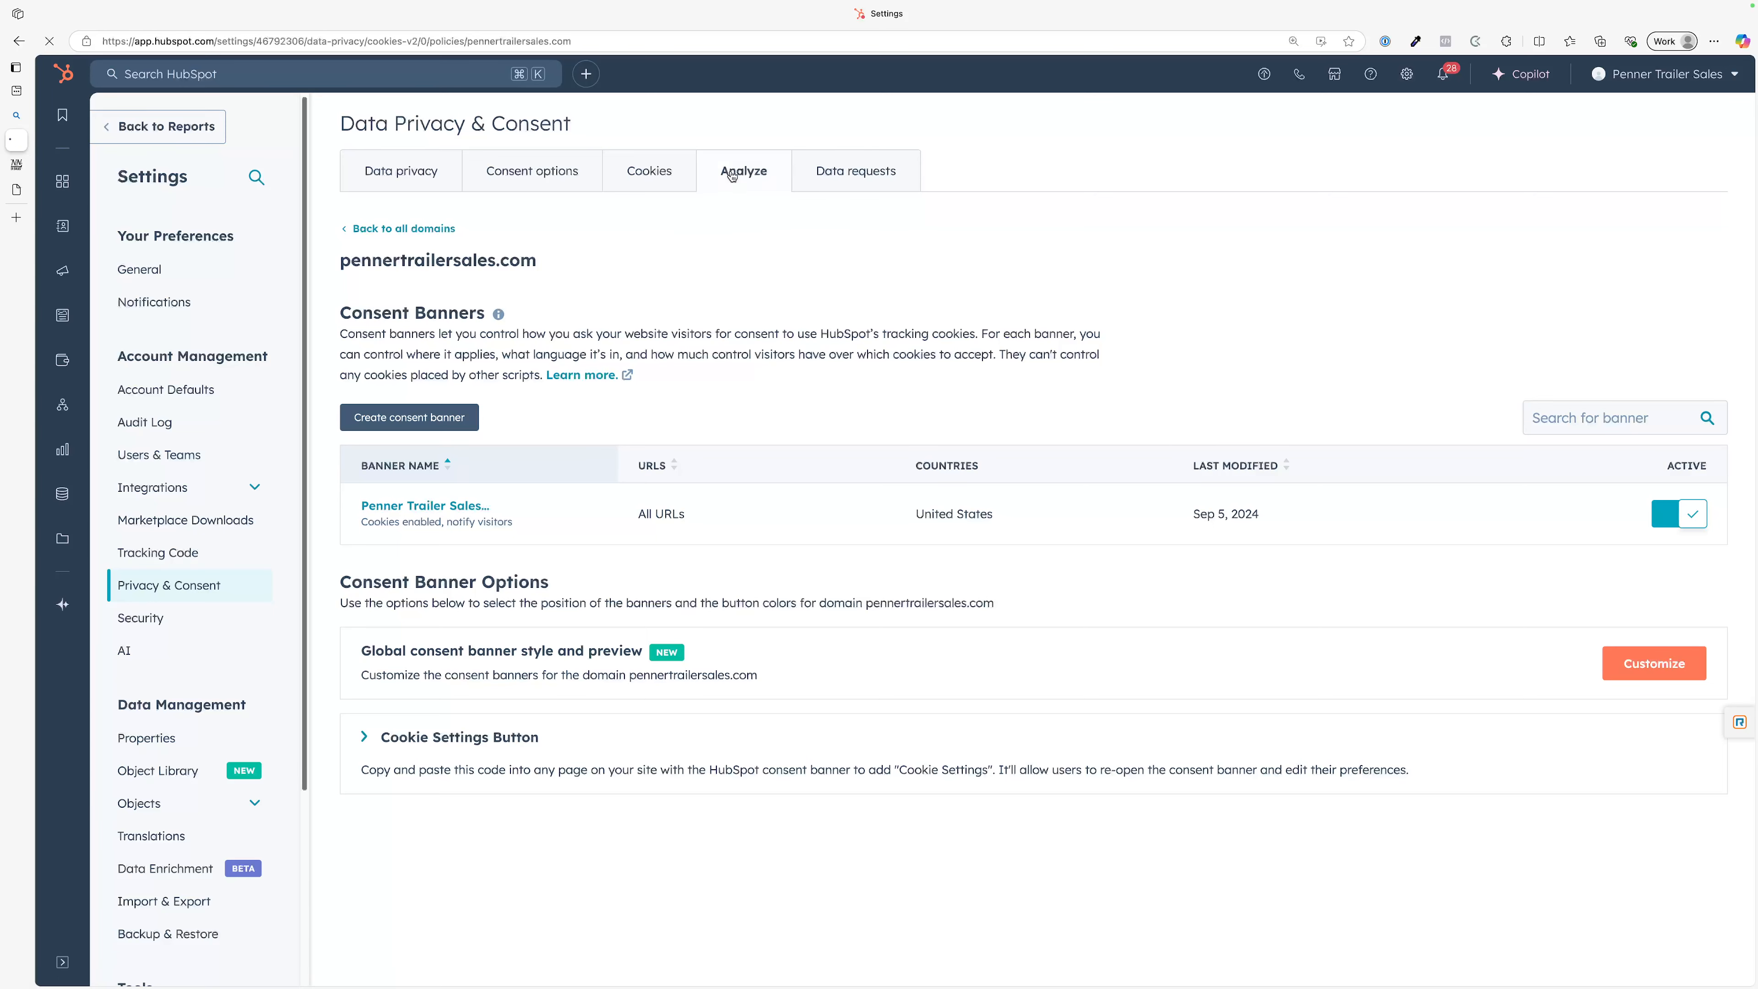
left_click(558, 178)
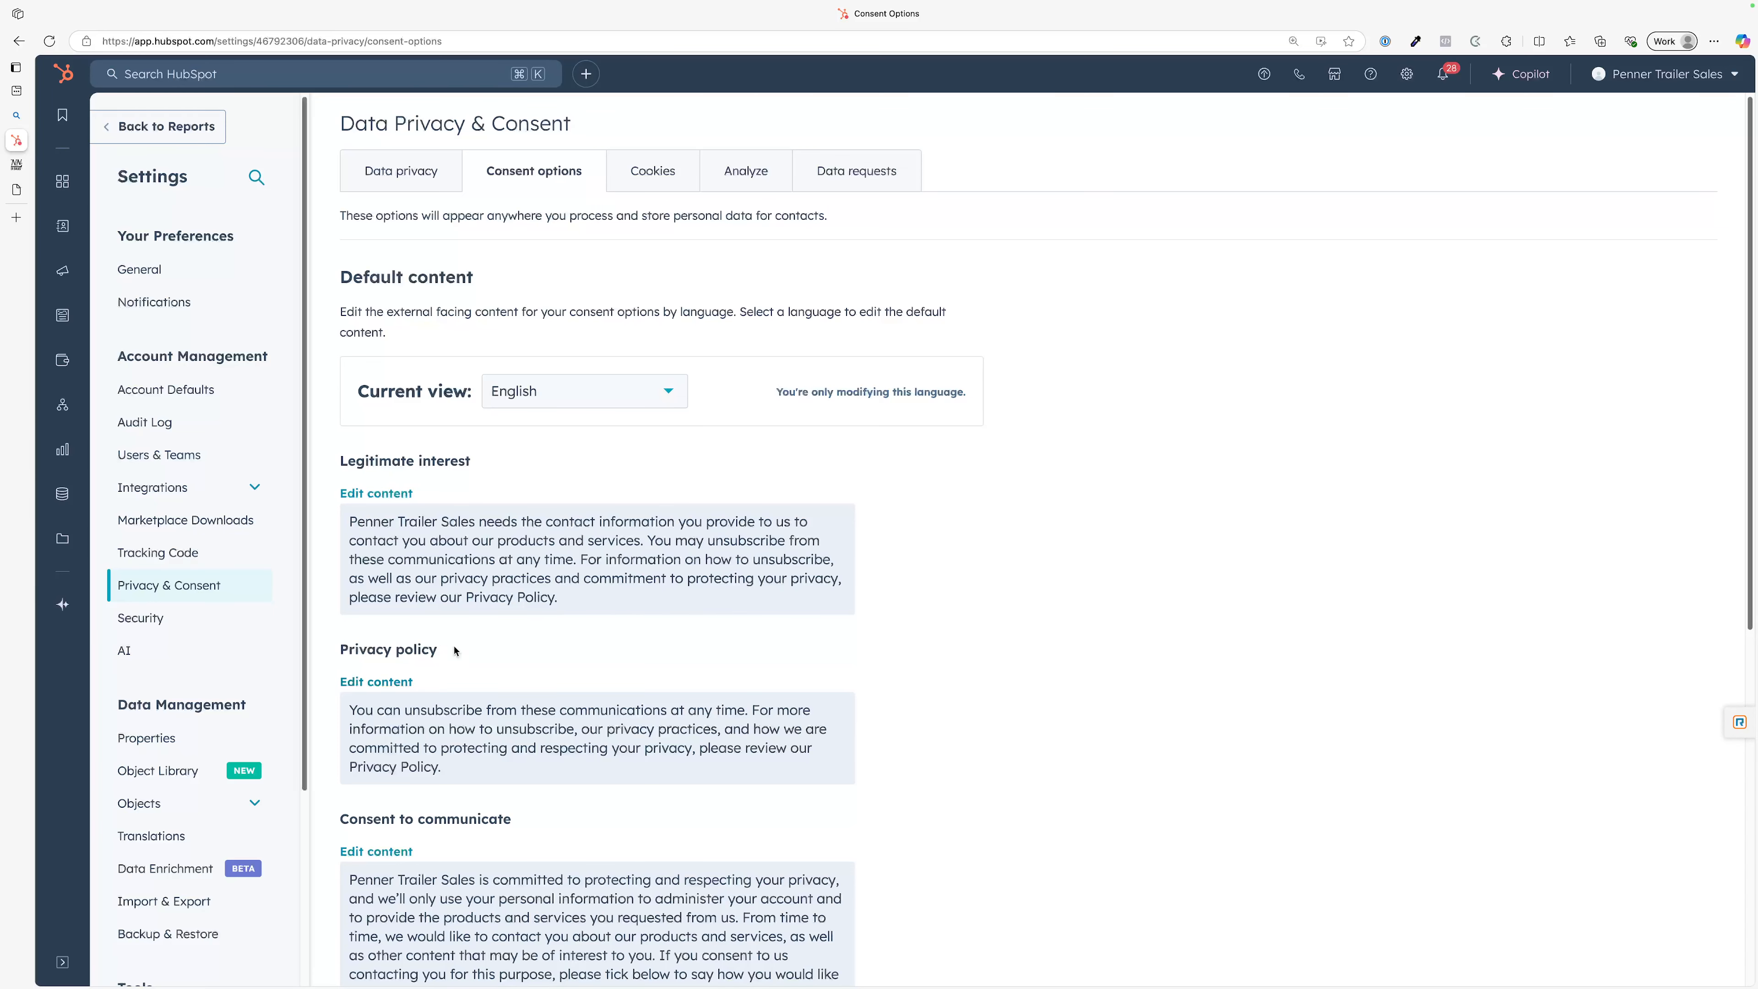
scroll(563, 723, "down", 3)
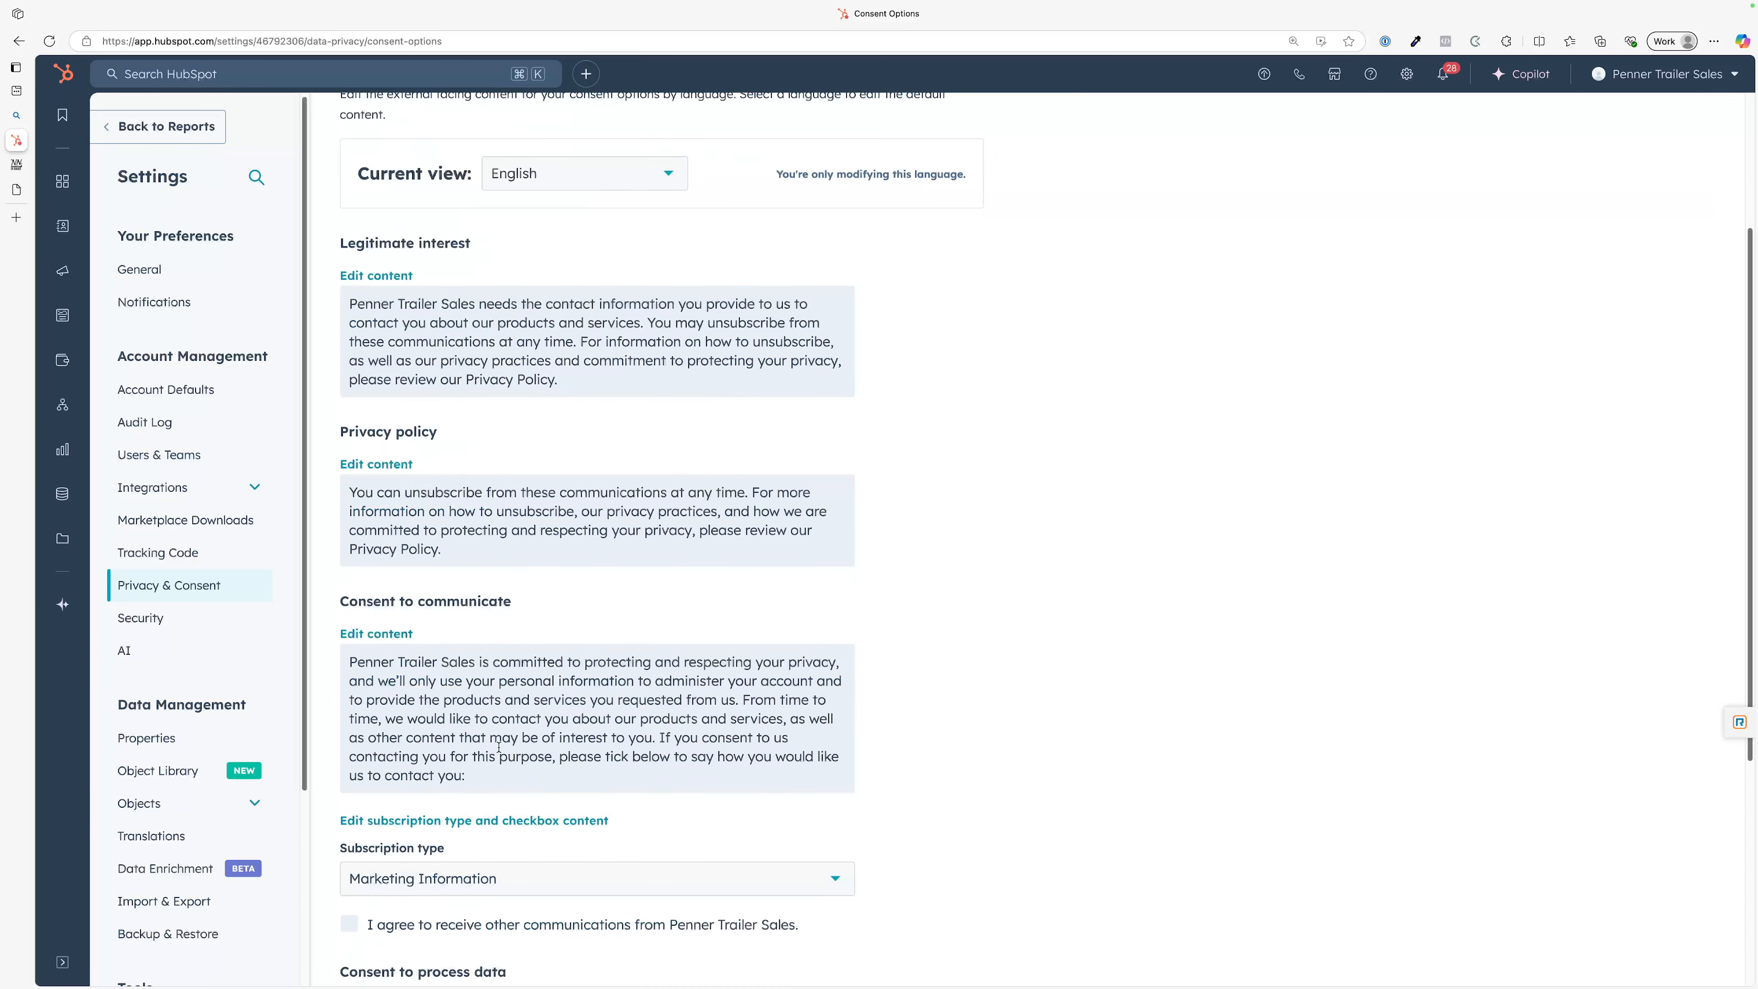
scroll(510, 878, "down", 5)
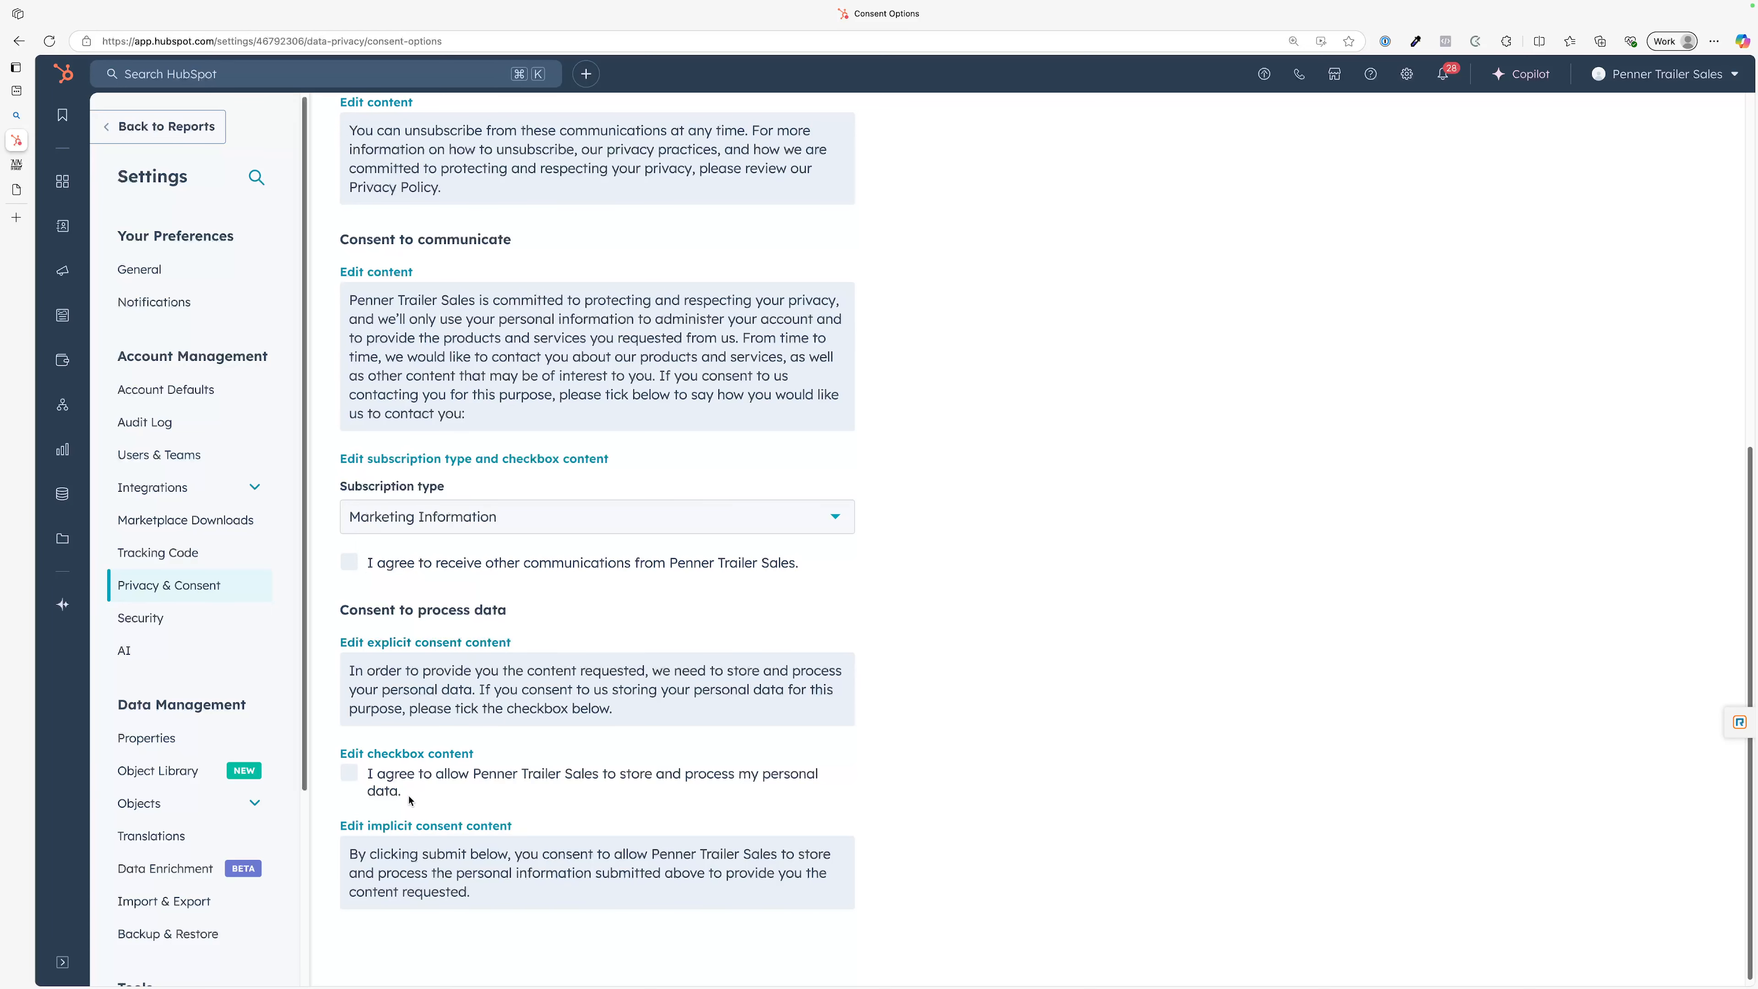
scroll(484, 658, "up", 1)
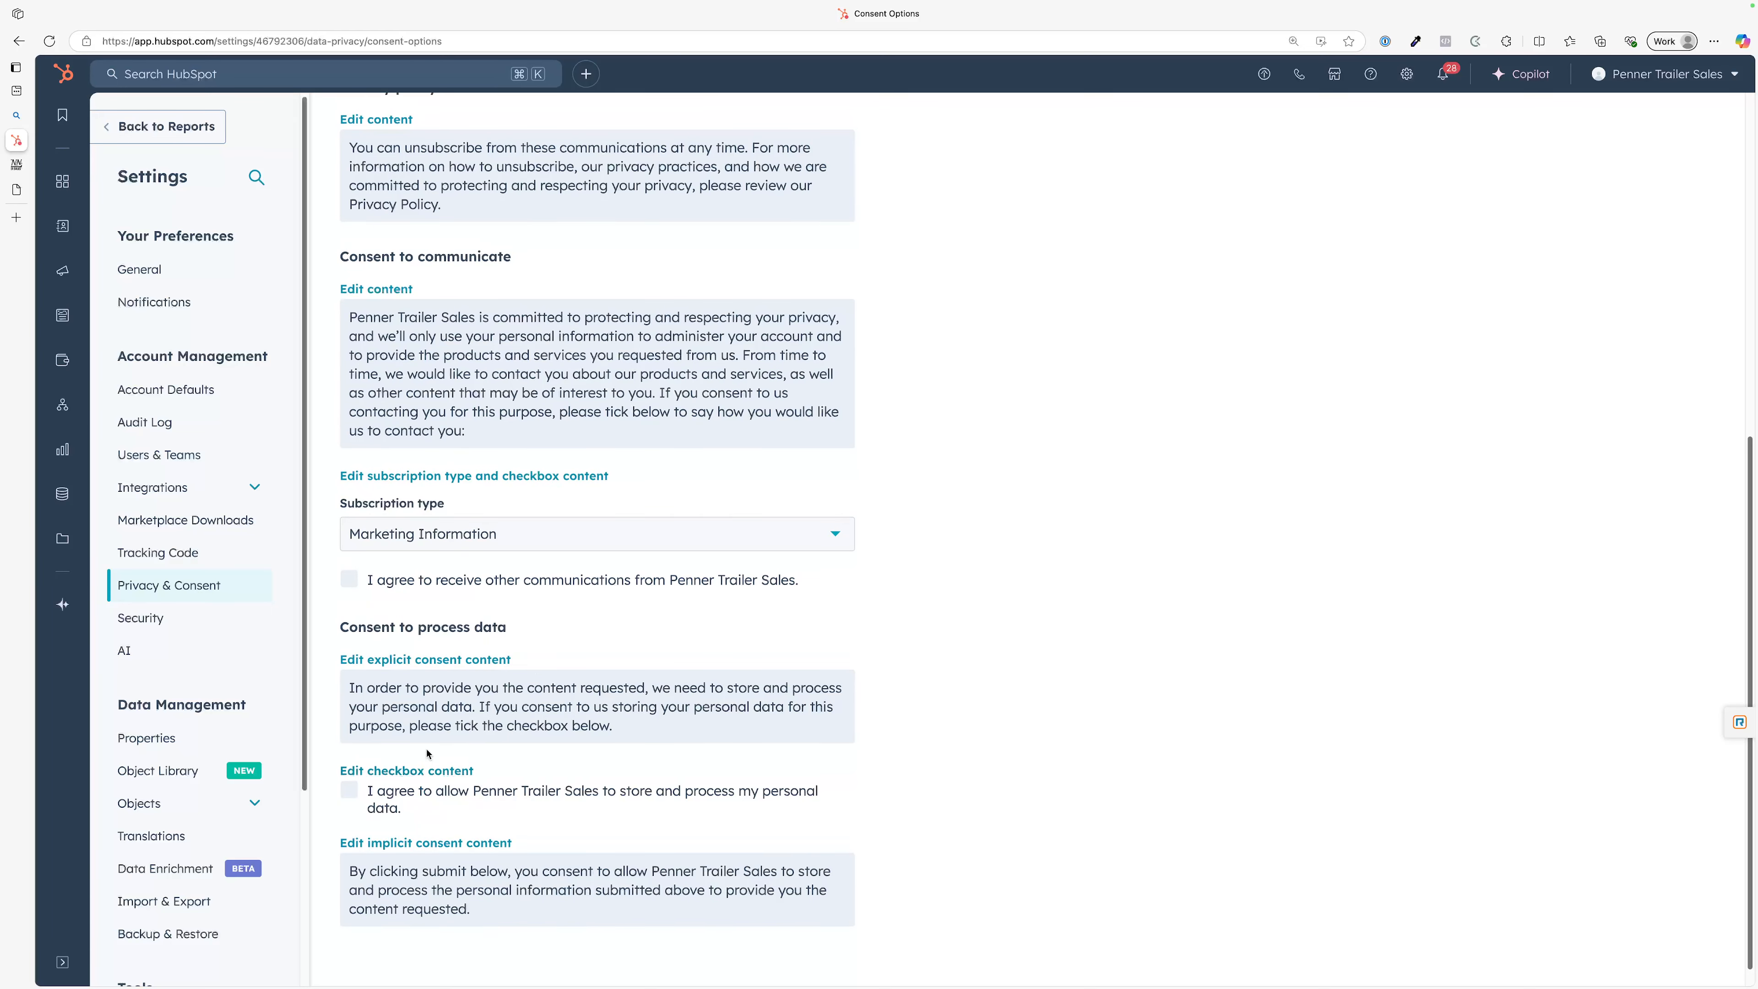
left_click(543, 534)
left_click(937, 644)
scroll(919, 692, "up", 10)
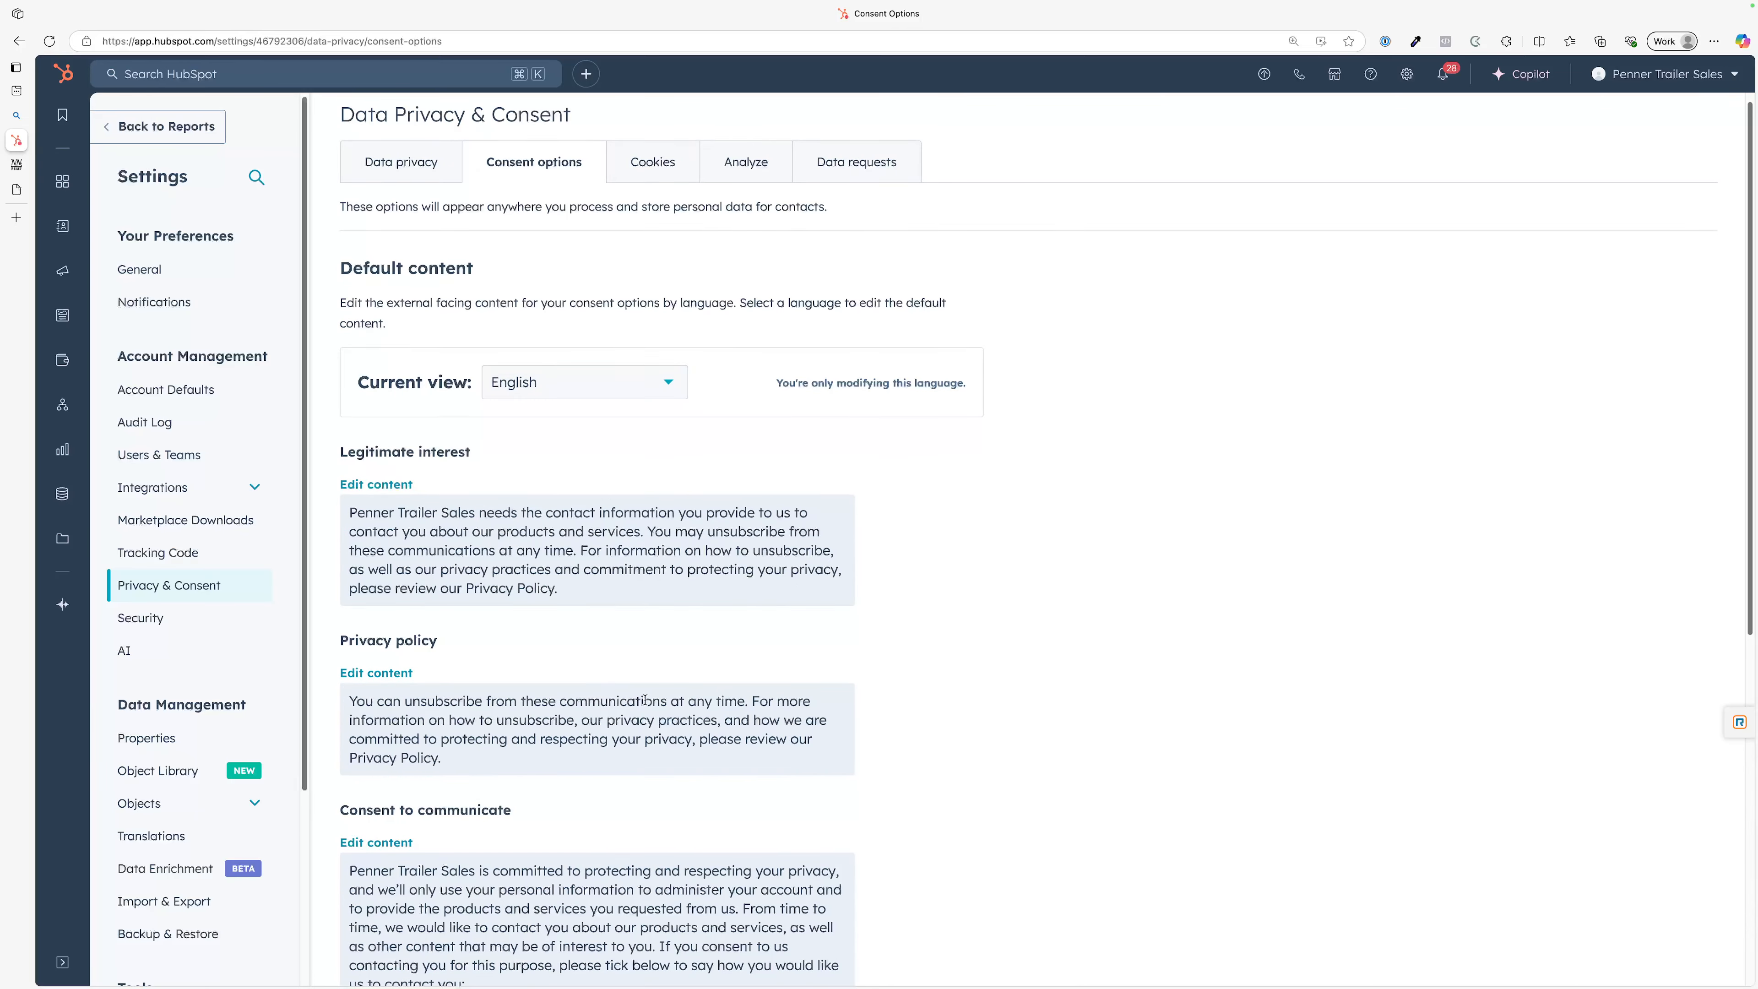
scroll(624, 665, "up", 1)
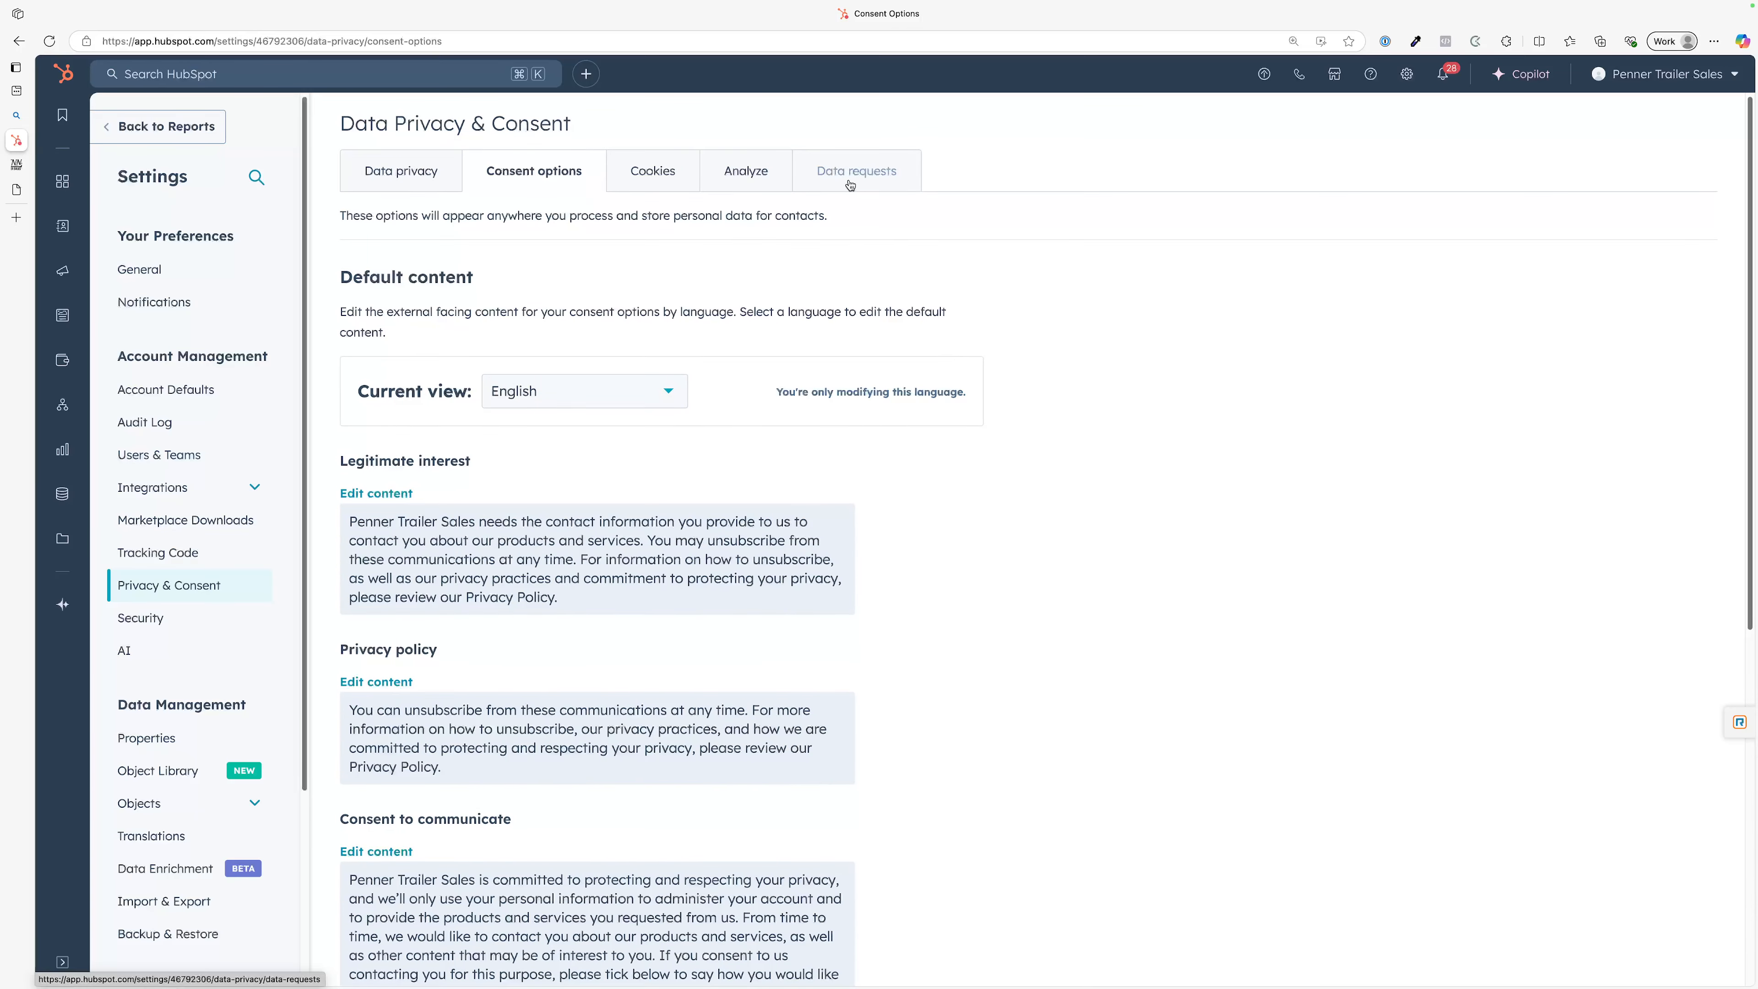
Step: View the data privacy analysis dashboard and return through the consent options to the account's data privacy settings
left_click(751, 166)
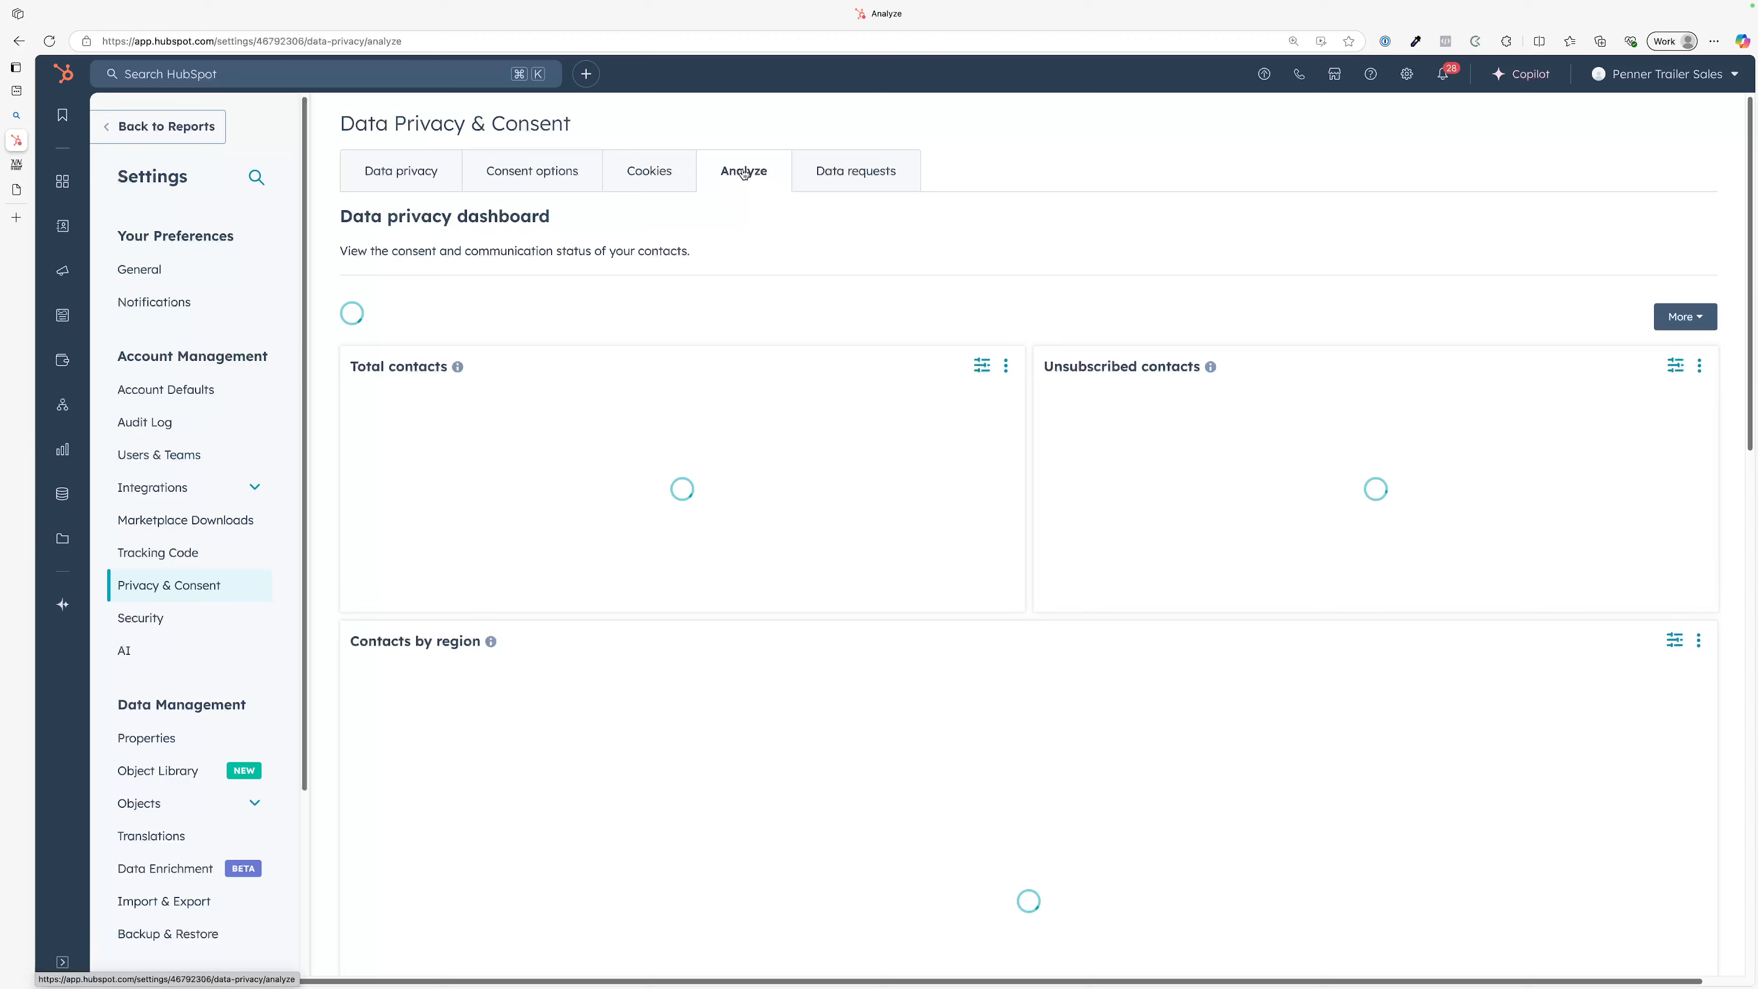
left_click(569, 175)
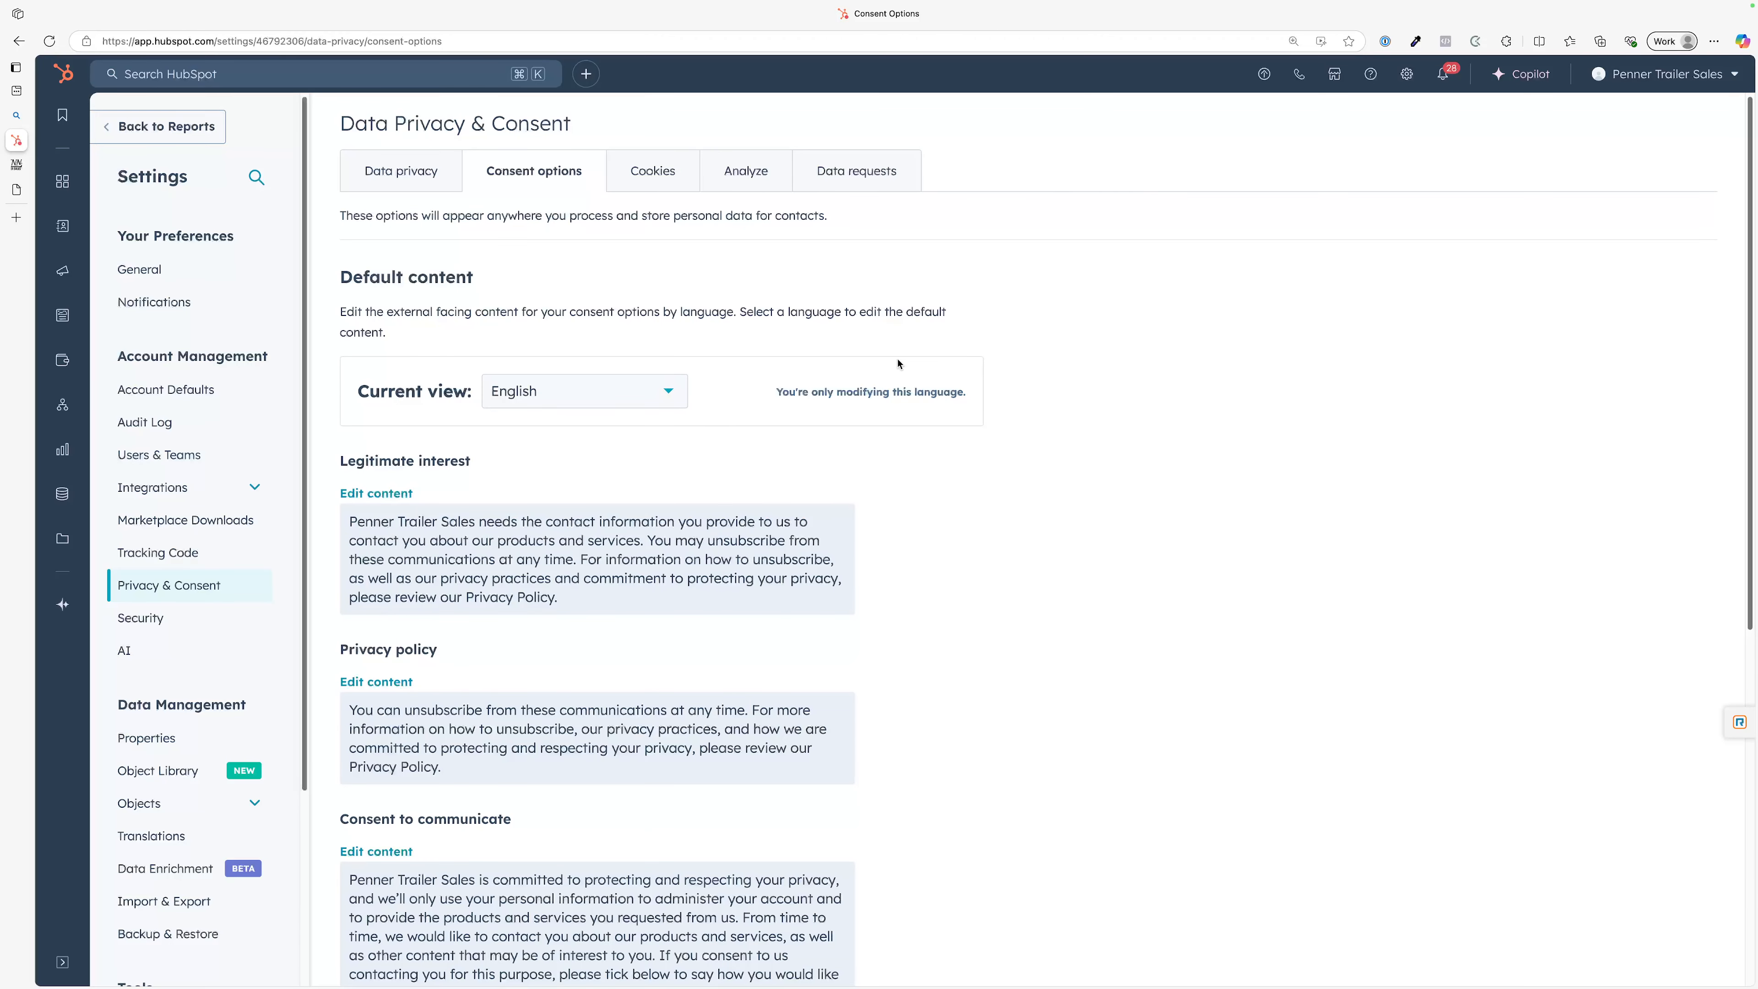
left_click(414, 172)
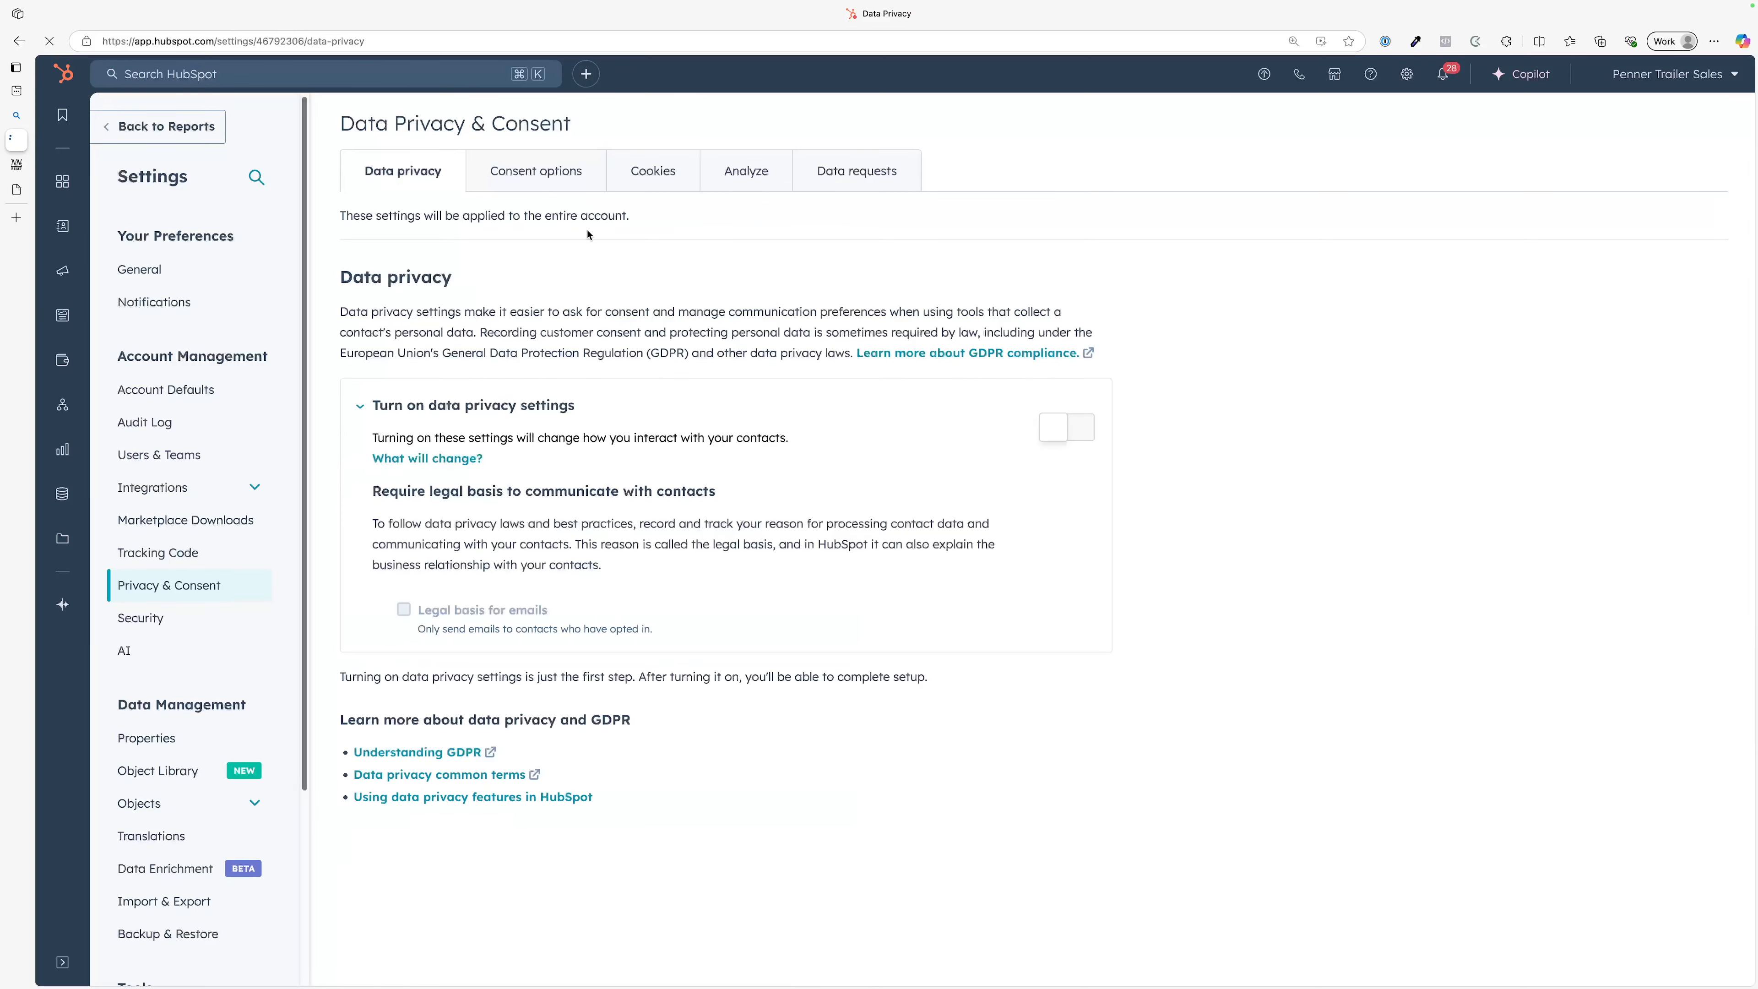